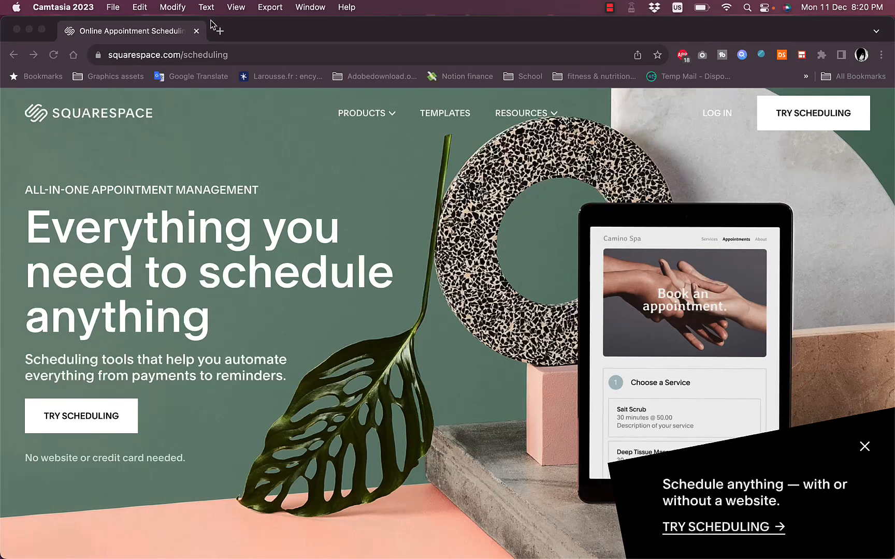
# Review the feature sections of the Squarespace Scheduling product page
pyautogui.scroll(-5, 391, 241)
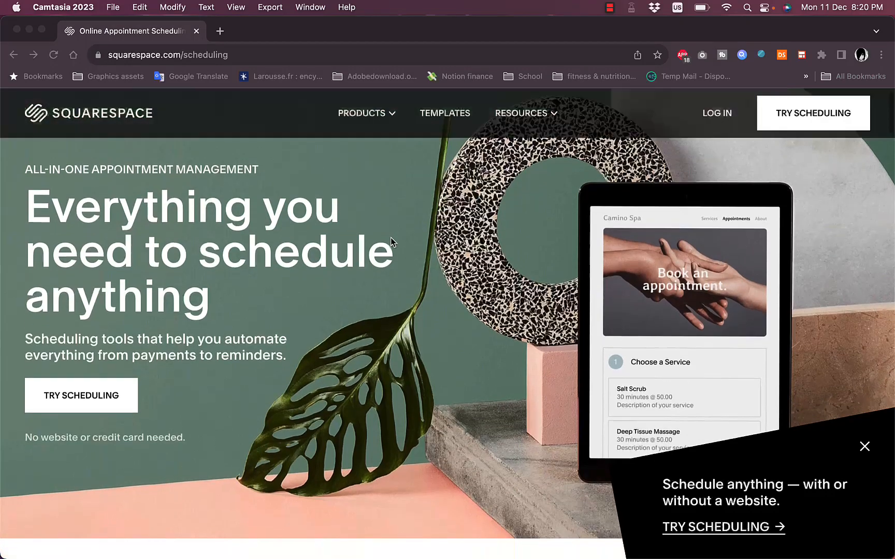
pyautogui.scroll(-20, 391, 242)
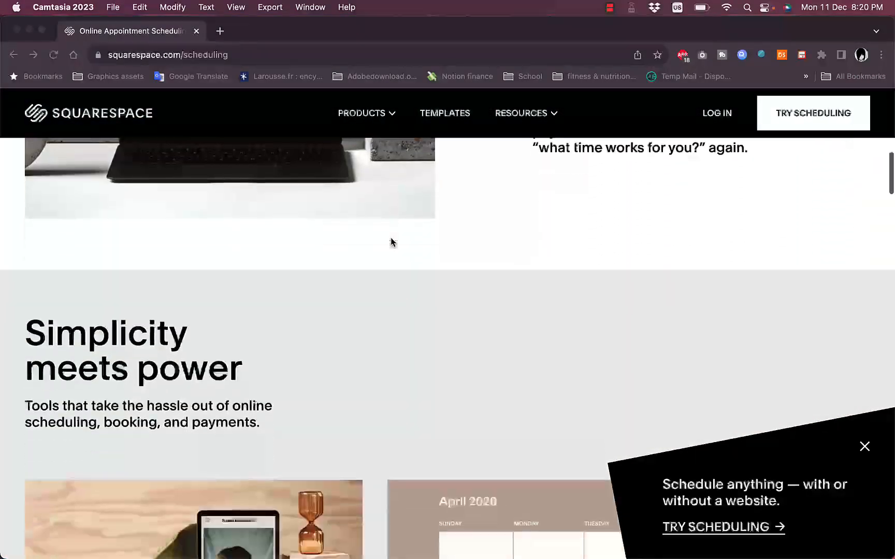
pyautogui.scroll(-20, 391, 242)
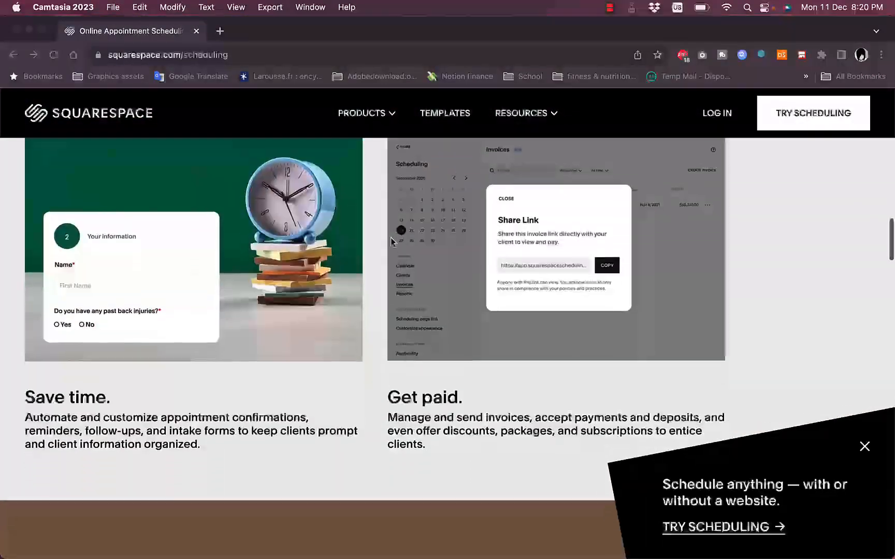
pyautogui.scroll(-9, 391, 242)
pyautogui.scroll(20, 391, 241)
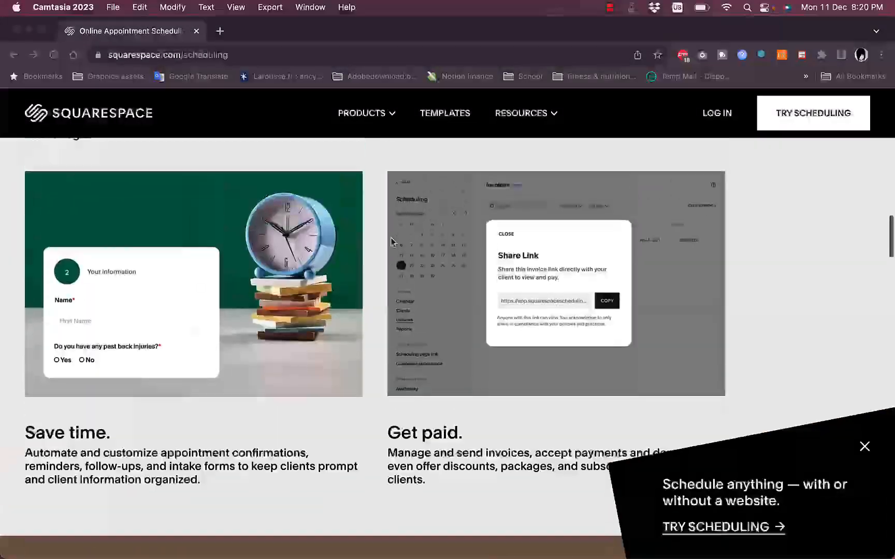
pyautogui.scroll(10, 391, 241)
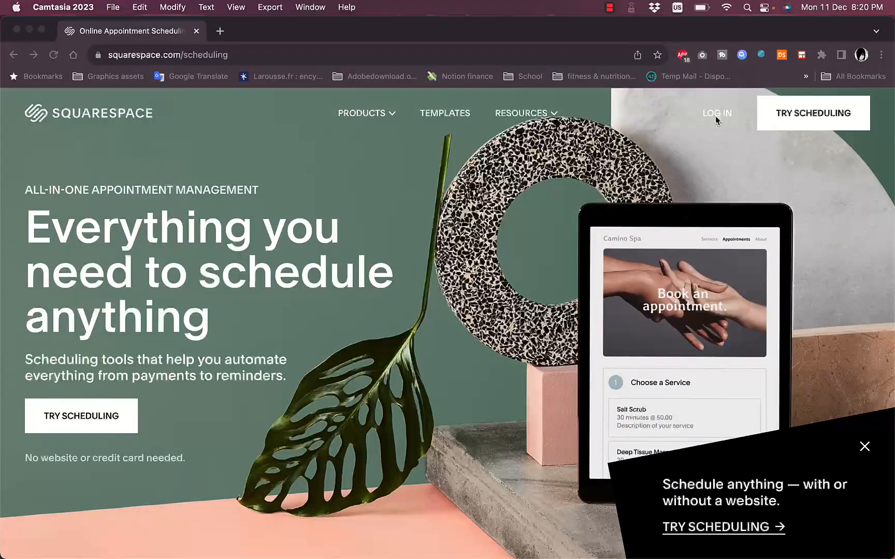
# Start a Scheduling trial and choose email as the method for creating the account
pyautogui.click(821, 113)
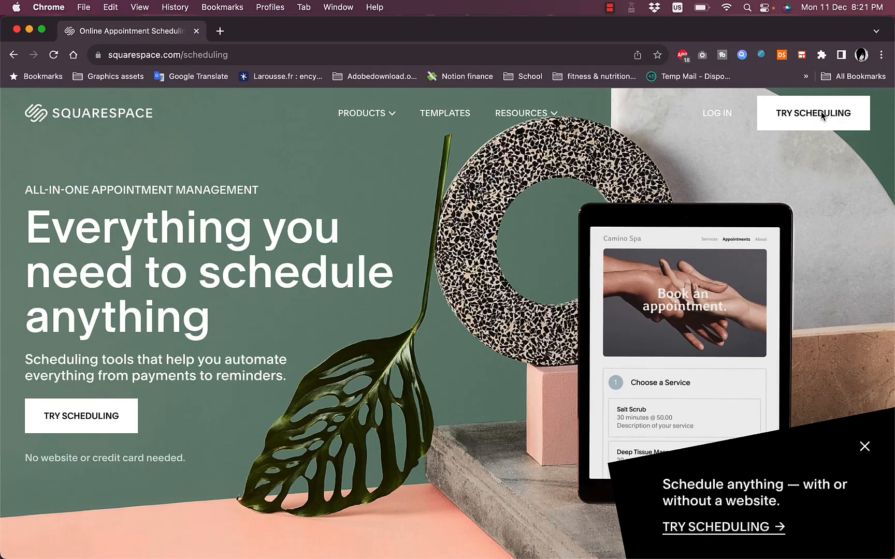
pyautogui.click(803, 125)
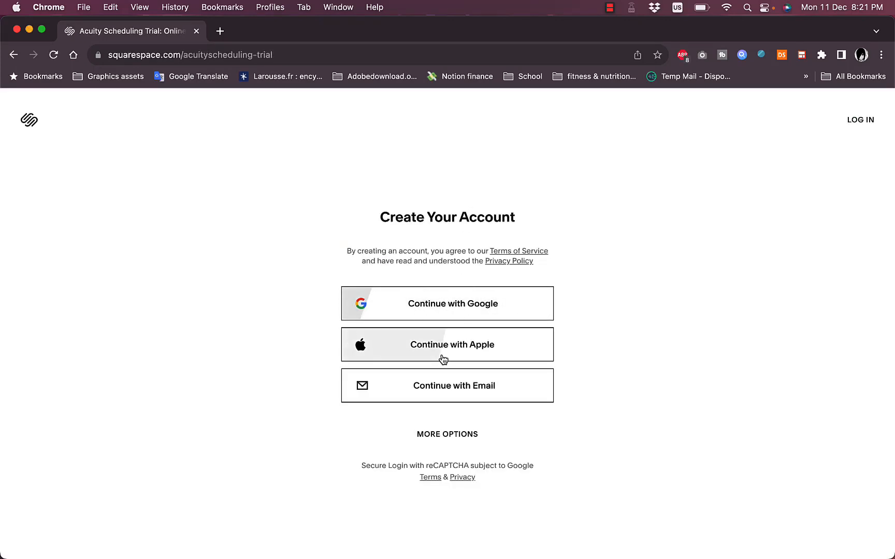
pyautogui.click(451, 436)
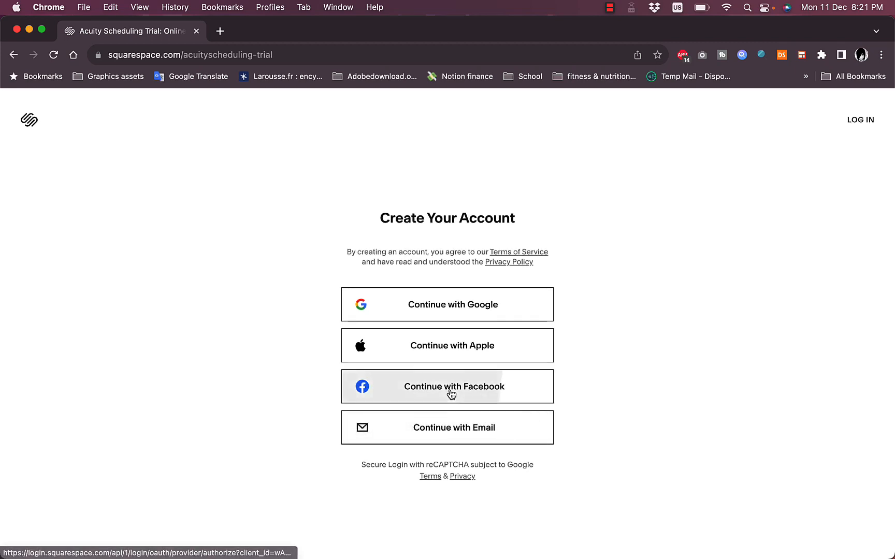
pyautogui.click(462, 430)
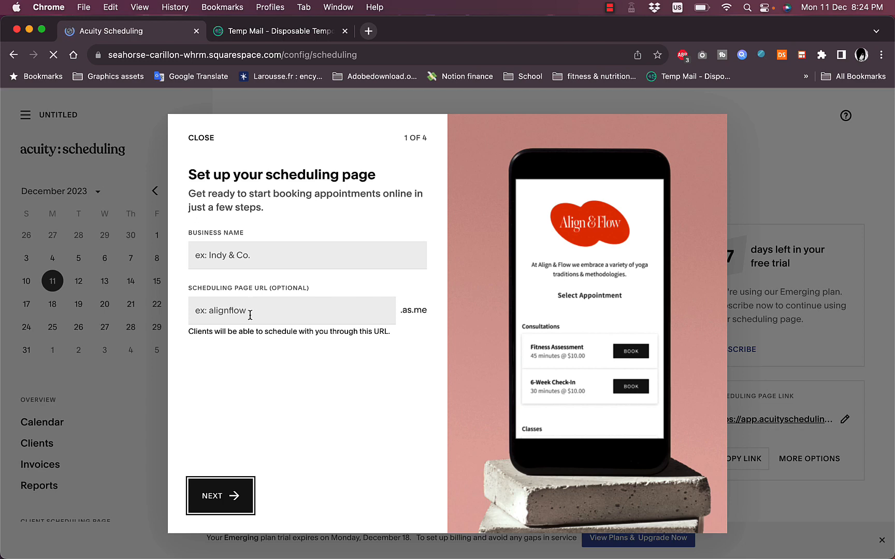
# Set the scheduling page's business name to howtosimple and continue to the appointment type setup
pyautogui.click(264, 258)
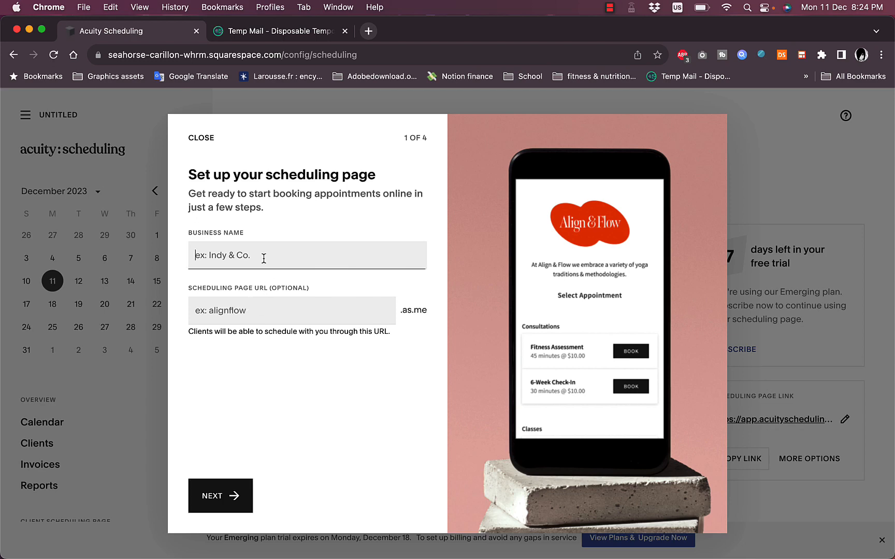
pyautogui.write('howtosimple')
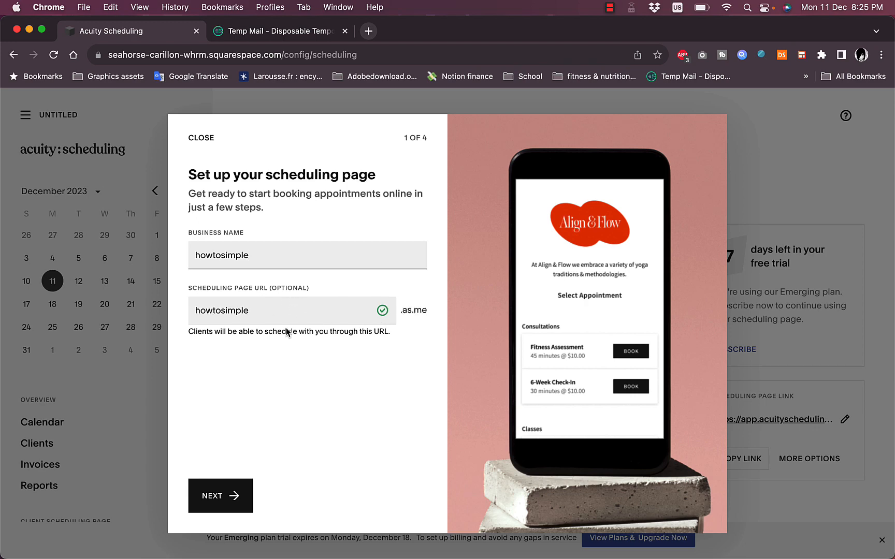
pyautogui.click(223, 496)
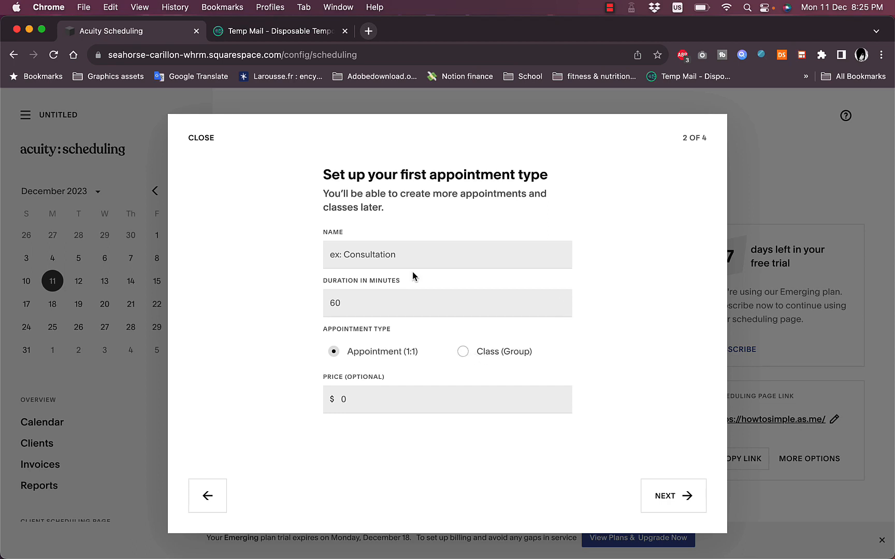
# Name the first appointment type "fitness class", with a duration of 30 minutes and the type Class (Group)
pyautogui.click(399, 256)
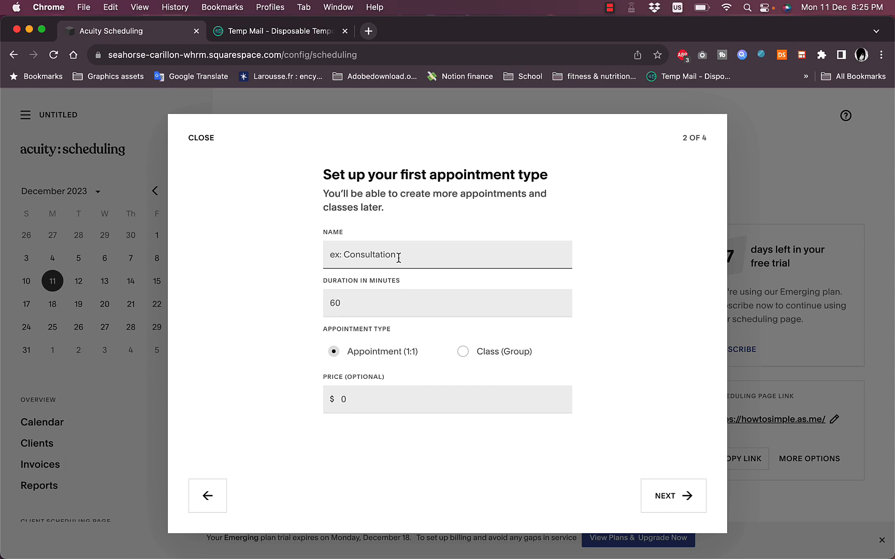
pyautogui.write('fitness class')
pyautogui.click(345, 304)
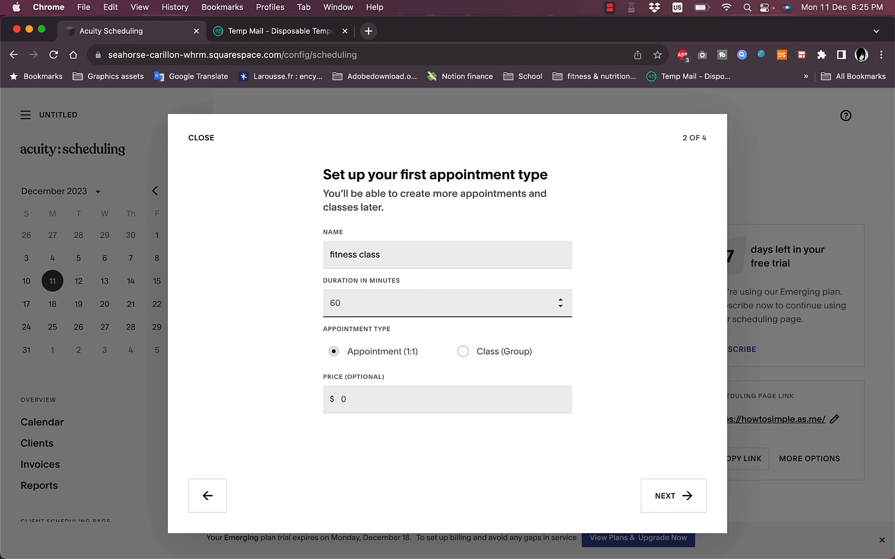
pyautogui.press('super+a')
pyautogui.write('30')
pyautogui.click(463, 352)
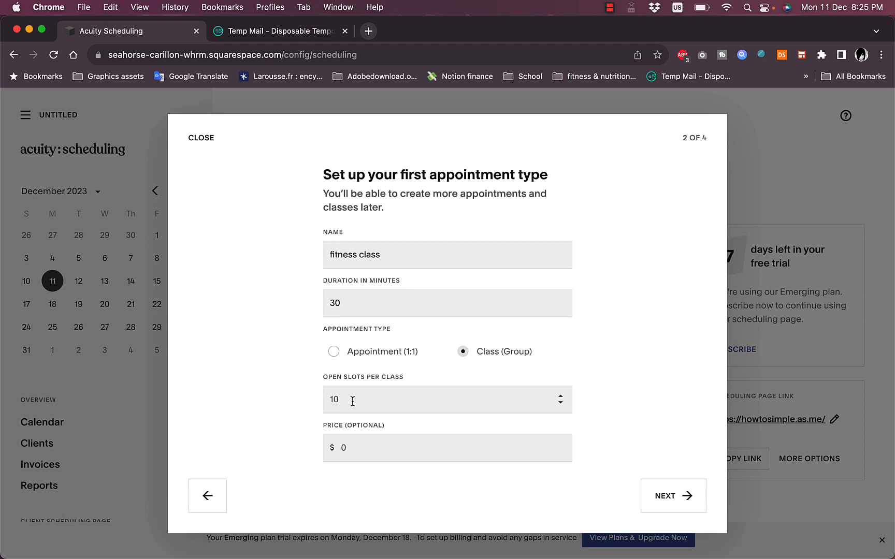
# Set 5 open slots per class and a price of $10, and continue to the availability setup
pyautogui.click(350, 401)
pyautogui.press('BackSpace')
pyautogui.press('BackSpace')
pyautogui.write('5')
pyautogui.click(367, 444)
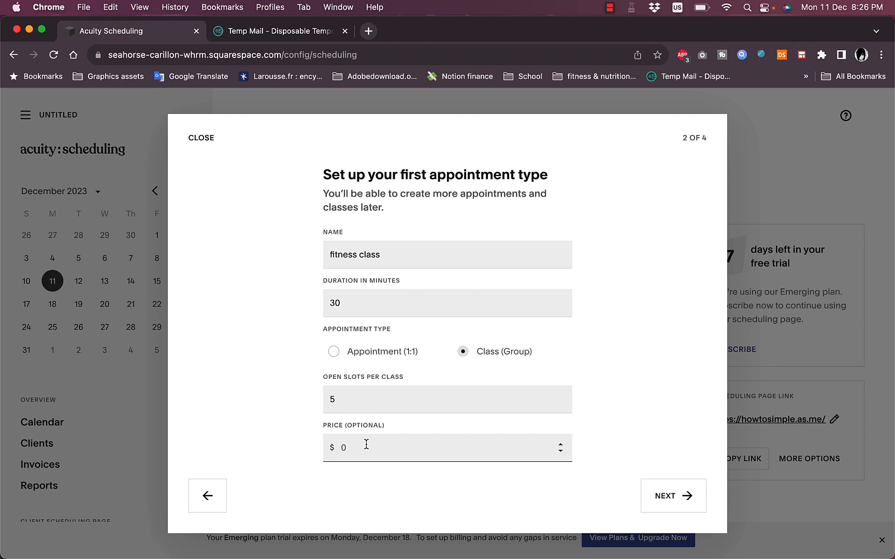
pyautogui.write('10')
pyautogui.click(665, 509)
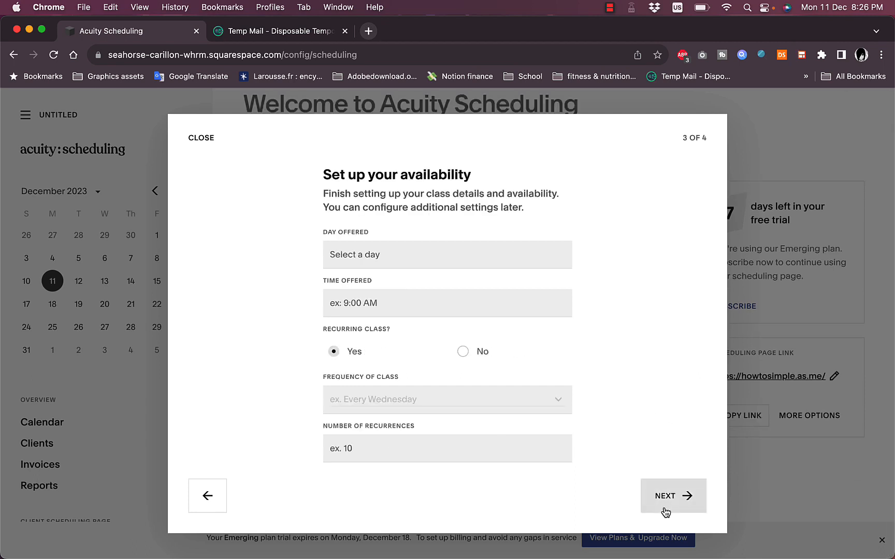
# Set the class's offered day to 12/20/2023 and its time to 11:00am
pyautogui.click(391, 253)
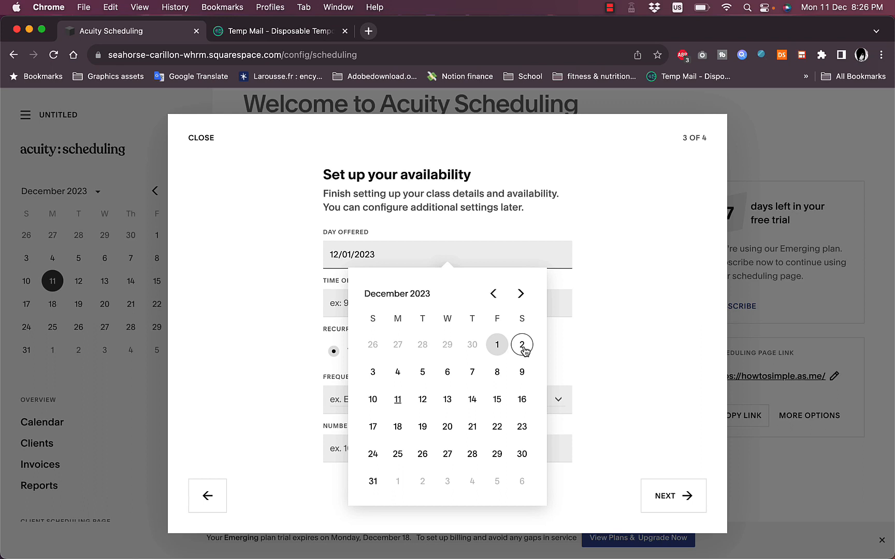
pyautogui.click(447, 426)
pyautogui.click(272, 301)
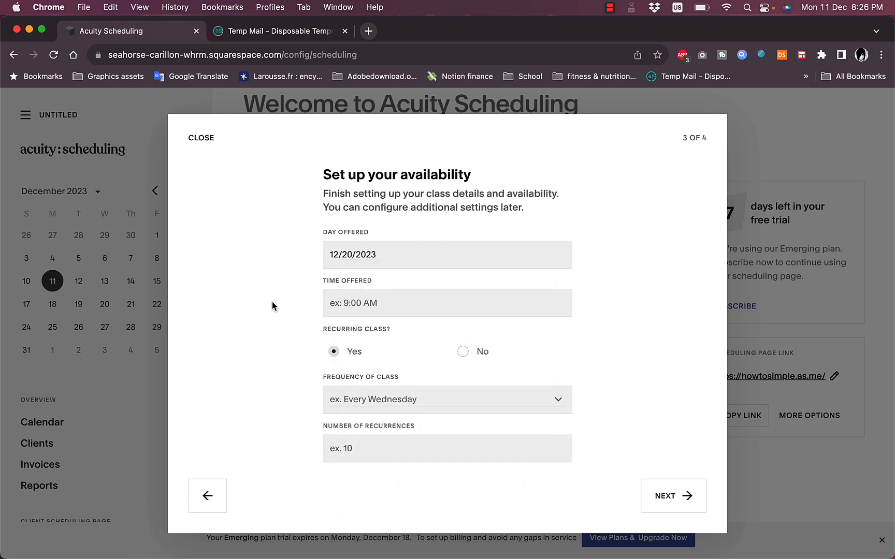
pyautogui.click(408, 304)
pyautogui.write('11')
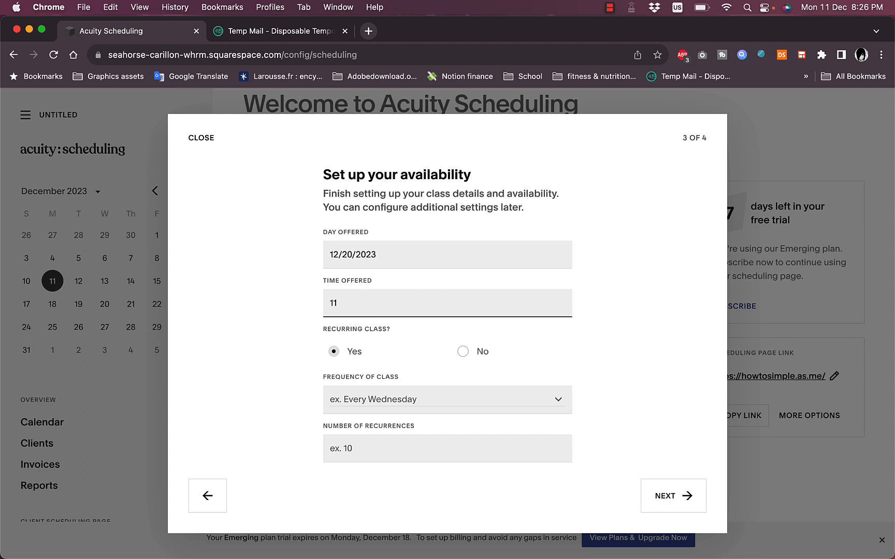
pyautogui.write(':00')
pyautogui.click(377, 343)
# Make the class recur Every Wednesday for 5 recurrences and continue to the payments setup
pyautogui.click(557, 410)
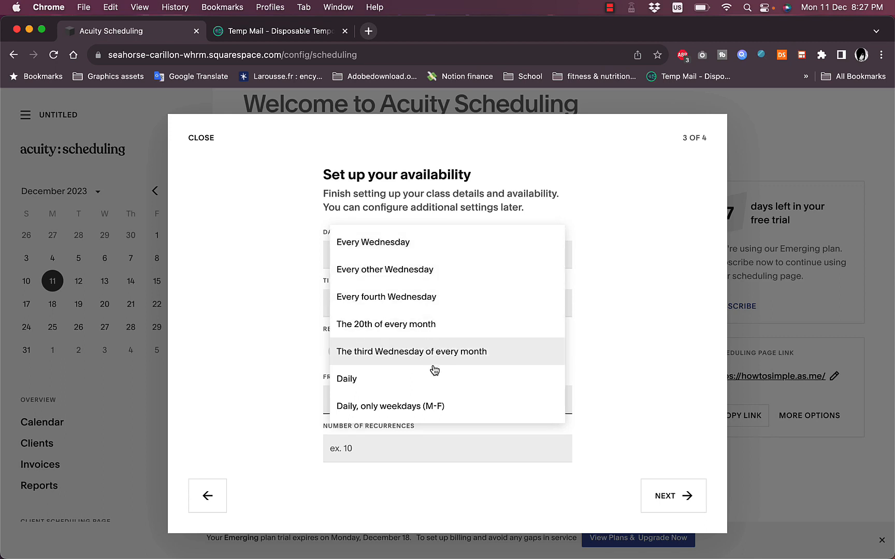
pyautogui.click(604, 345)
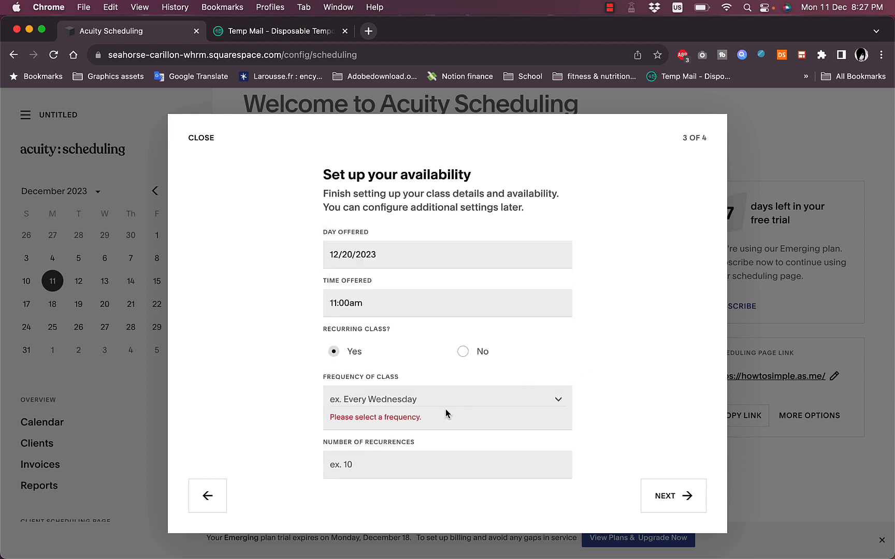
pyautogui.click(427, 400)
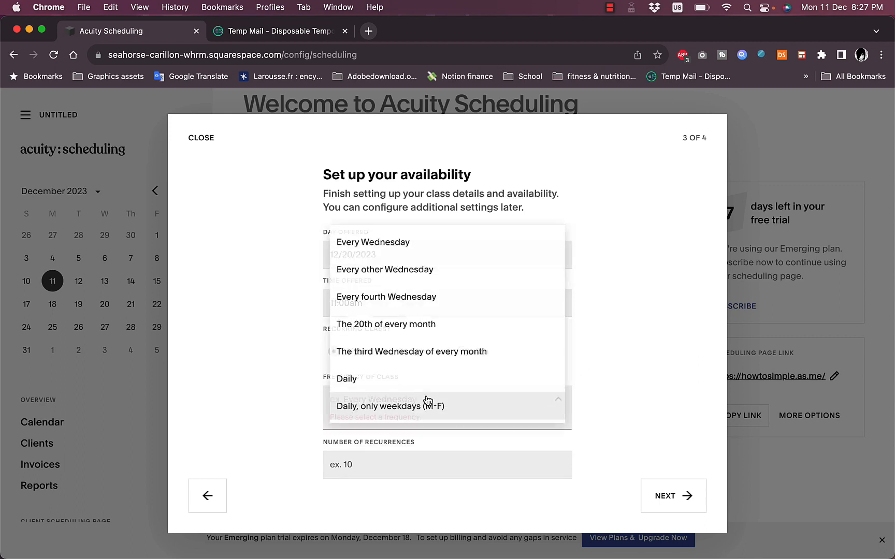
pyautogui.click(402, 250)
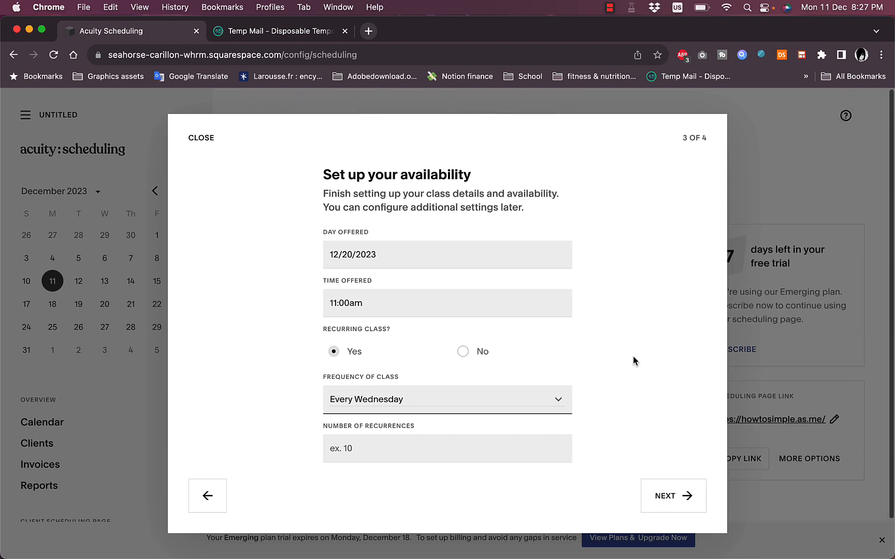
pyautogui.click(667, 507)
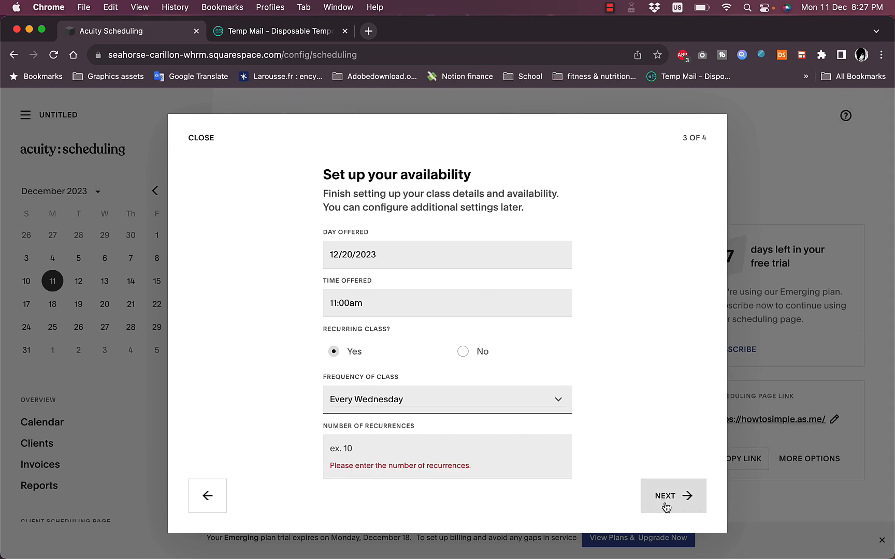
pyautogui.click(387, 440)
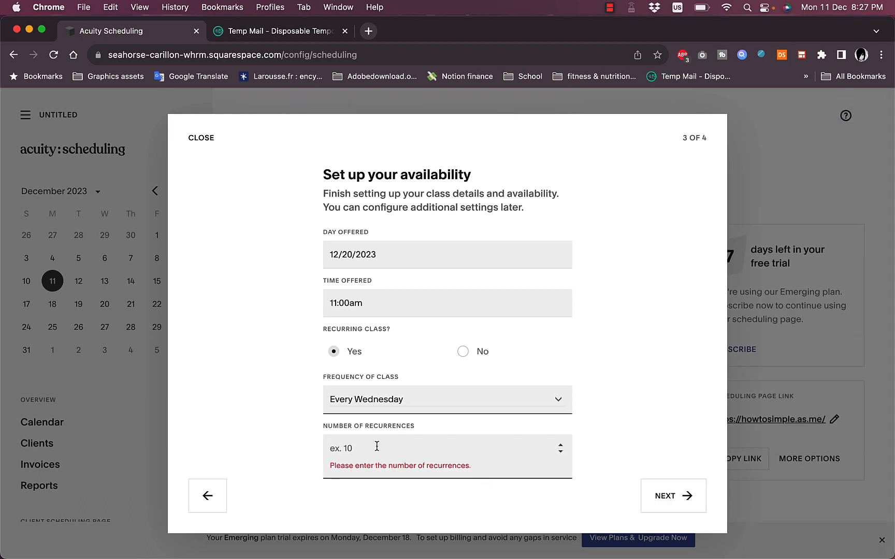
pyautogui.write('5')
pyautogui.click(690, 496)
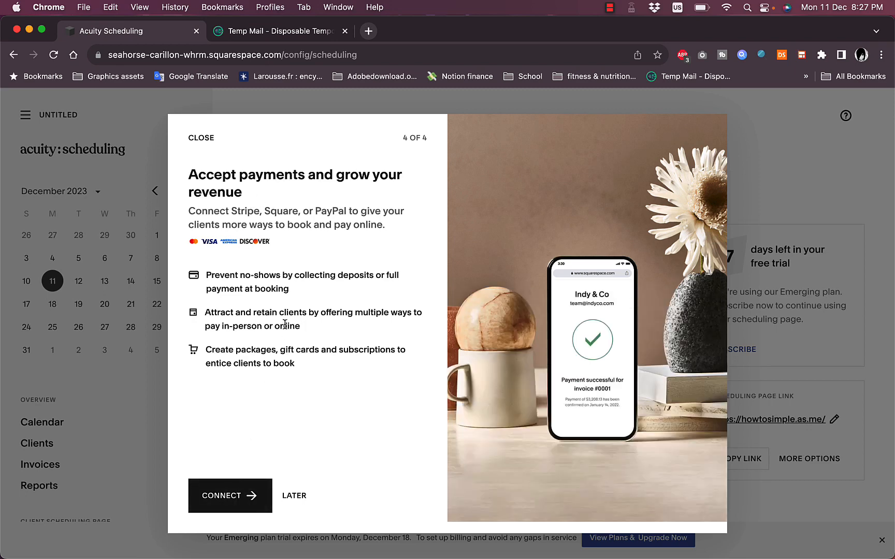
# Choose to connect payments and review the payment-at-booking options and the available payment processors
pyautogui.click(227, 494)
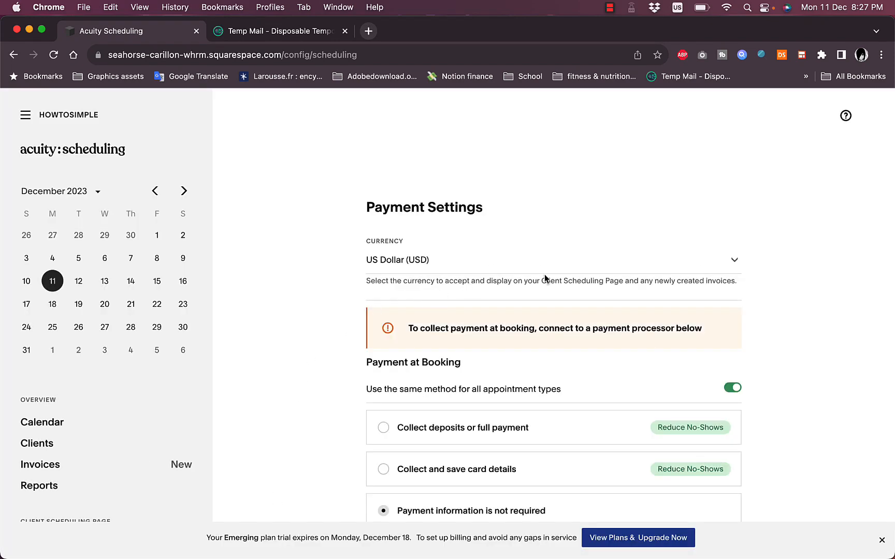
pyautogui.scroll(-3, 545, 279)
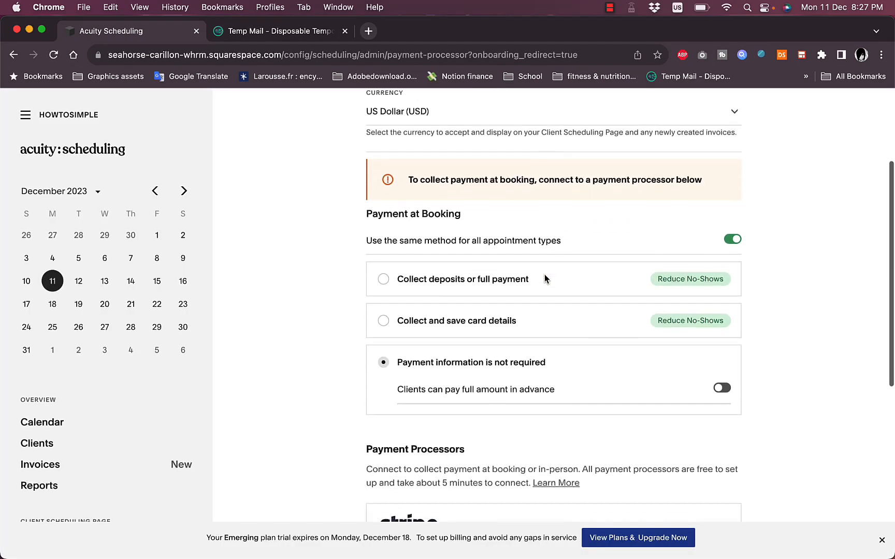
pyautogui.scroll(-1, 545, 280)
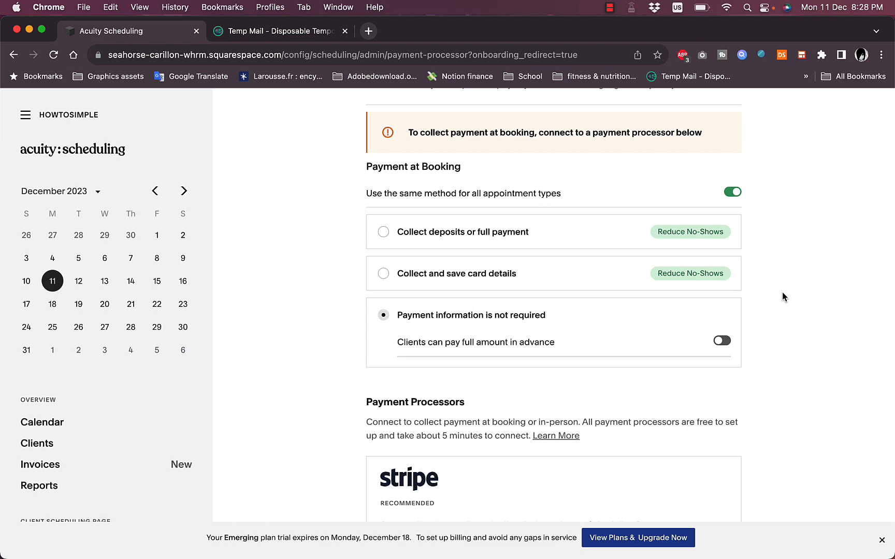
pyautogui.scroll(-6, 763, 341)
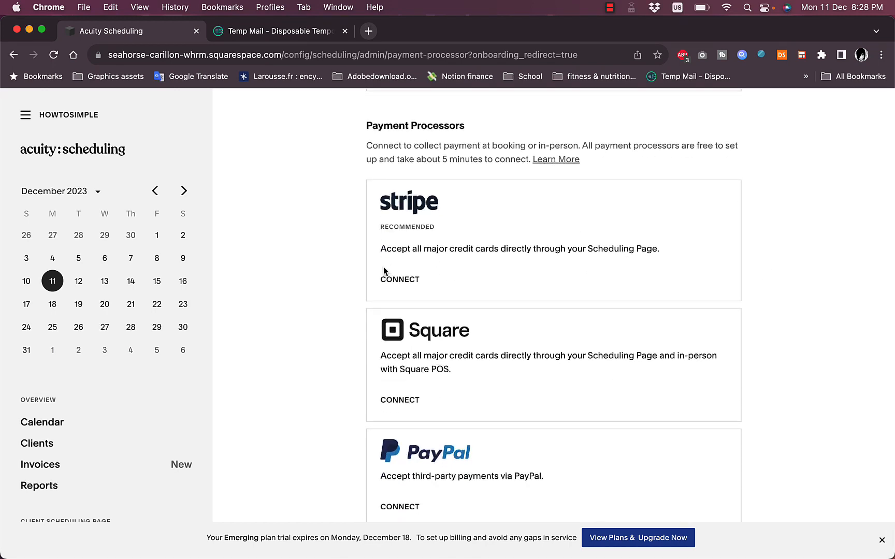
pyautogui.scroll(-1, 403, 395)
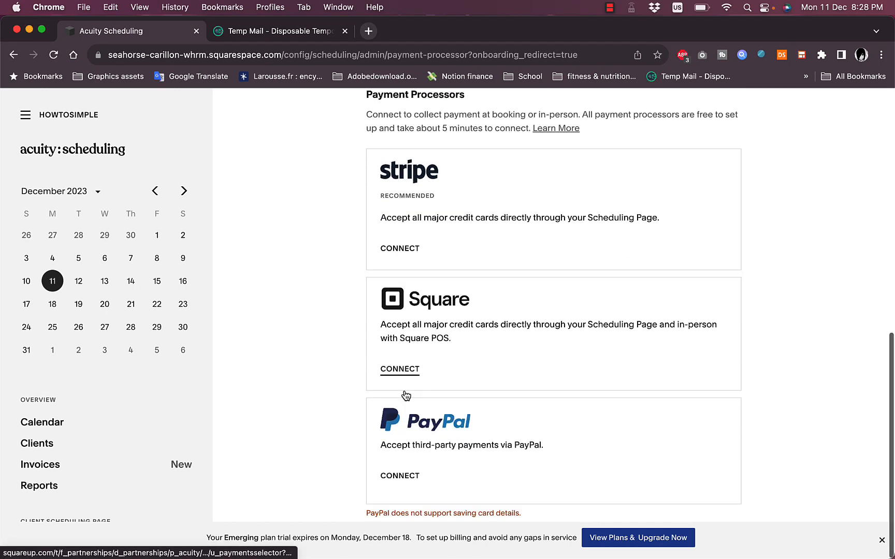
# Inspect the Stripe connection form and close it without connecting an account
pyautogui.click(400, 250)
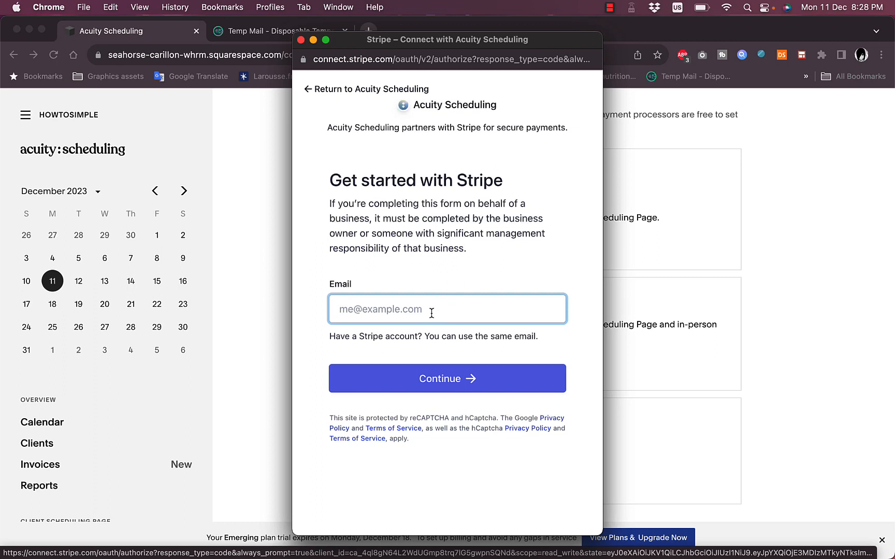
pyautogui.click(301, 40)
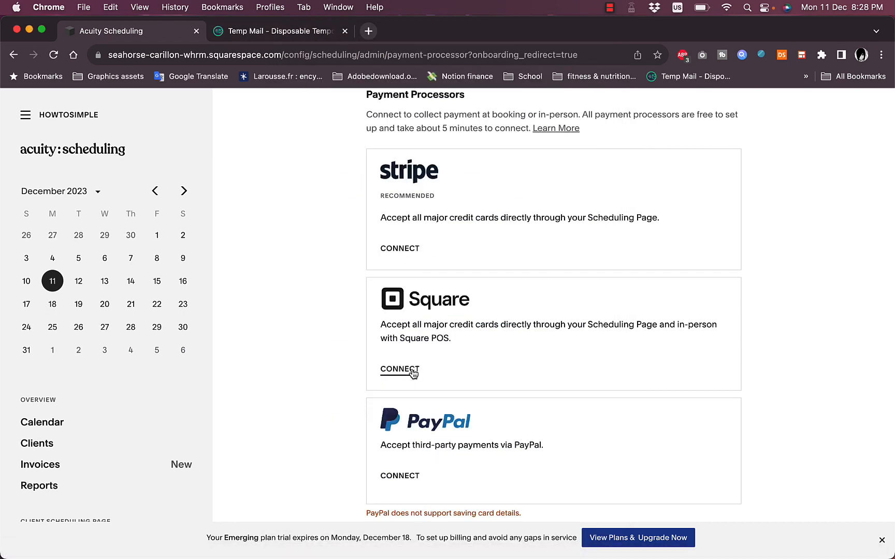
pyautogui.scroll(10, 340, 334)
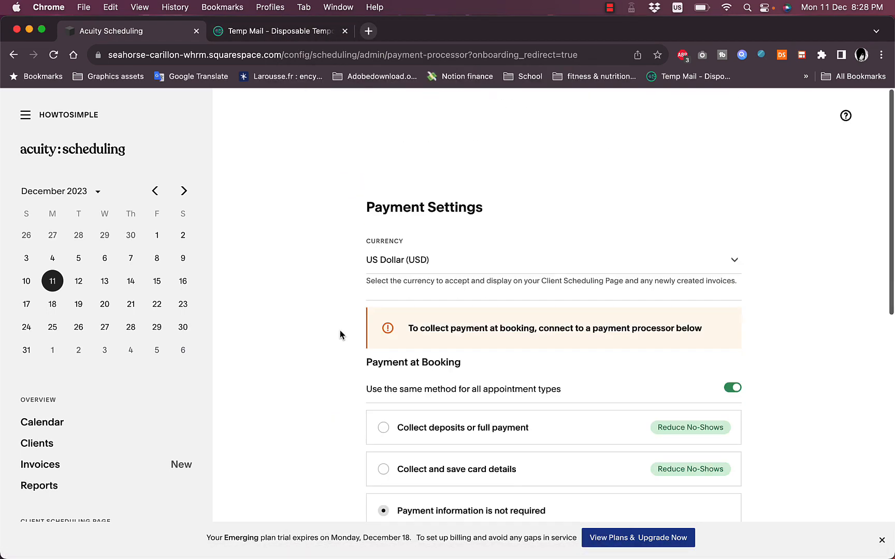
# Open the Squarespace account menu, review the Acuity Scheduling subscription and available add-on products, and close it
pyautogui.click(26, 117)
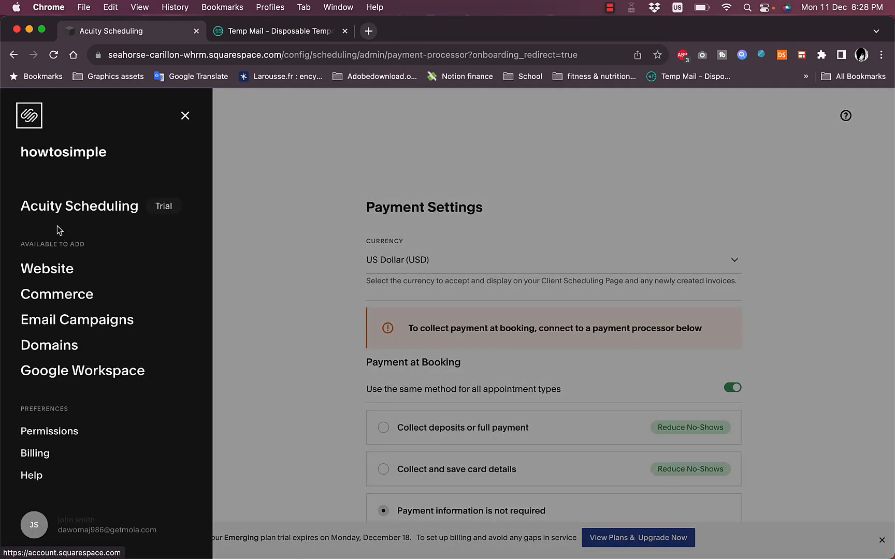
pyautogui.moveTo(81, 209)
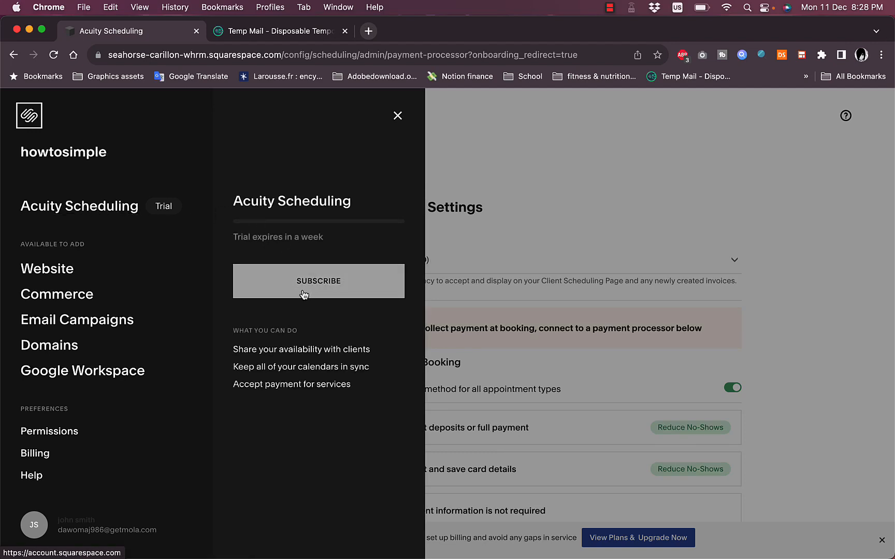
pyautogui.moveTo(53, 269)
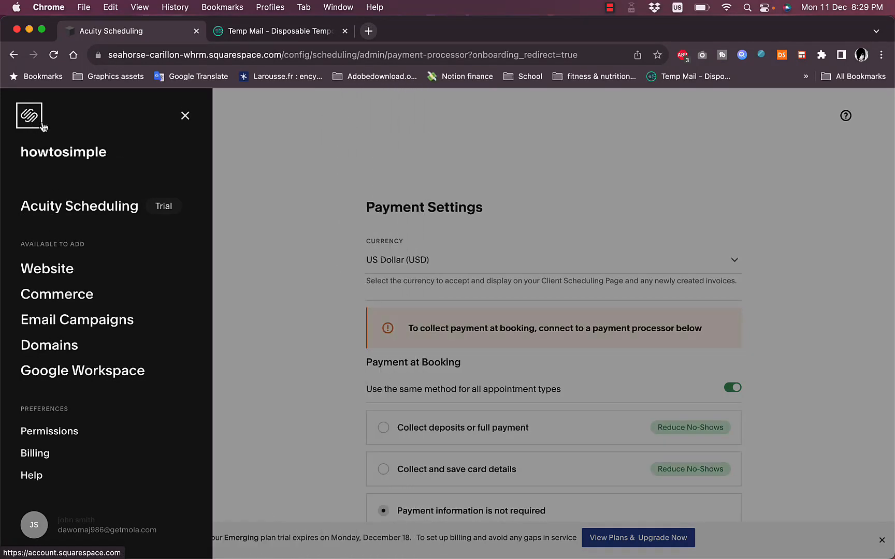
pyautogui.click(185, 115)
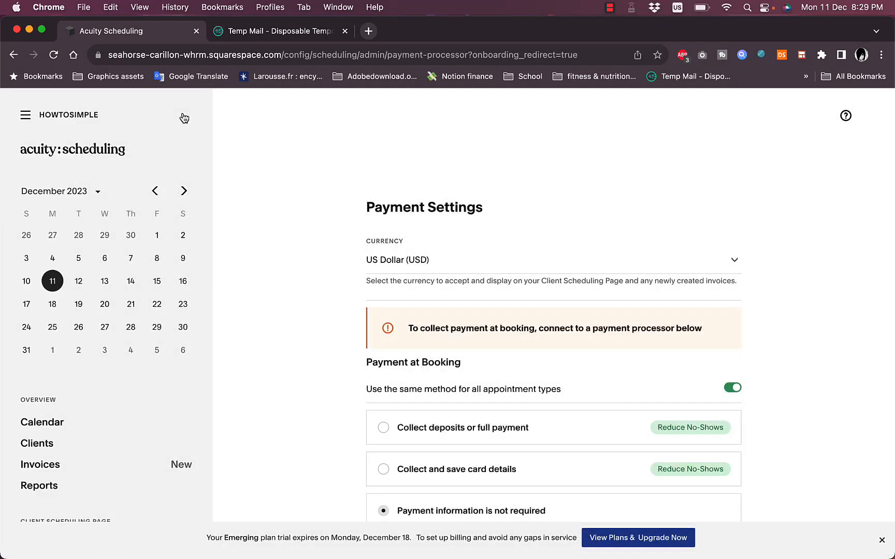
# Open the scheduling calendar and switch it from the weekly layout to Month View
pyautogui.click(41, 426)
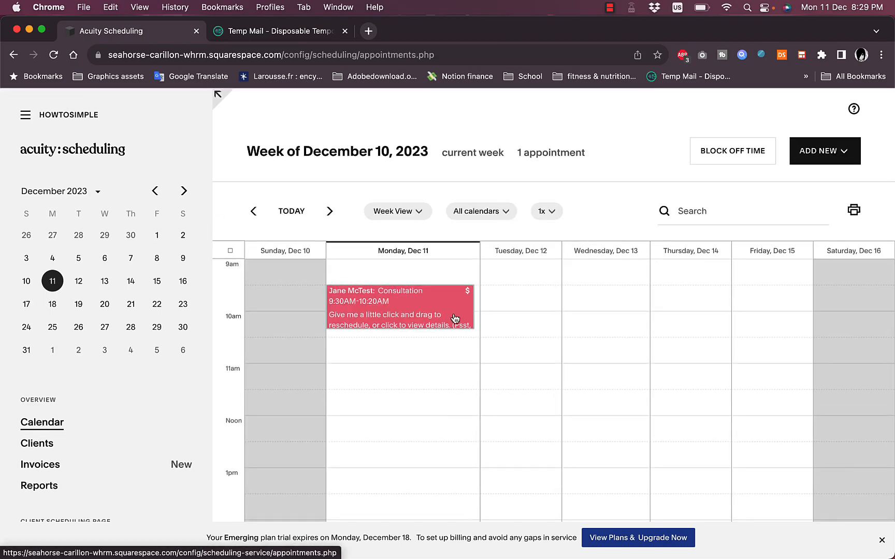
pyautogui.scroll(-2, 667, 352)
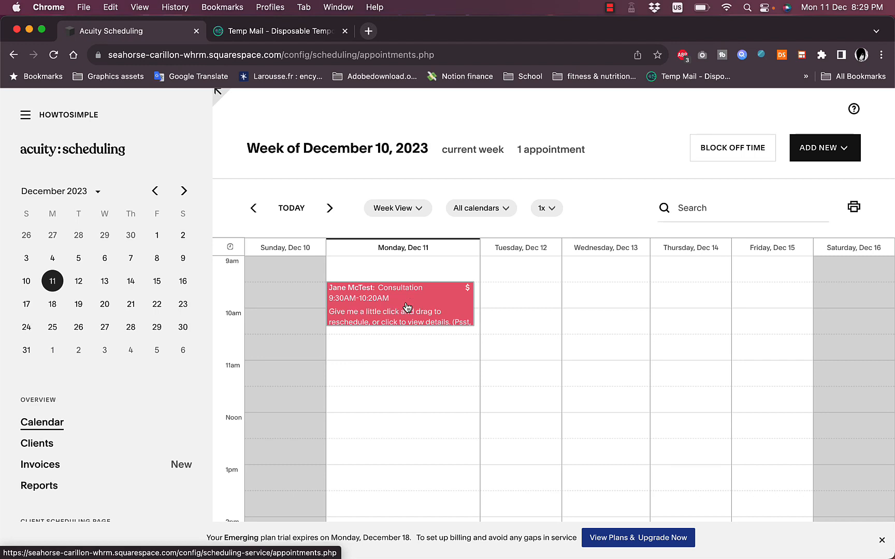
pyautogui.click(412, 214)
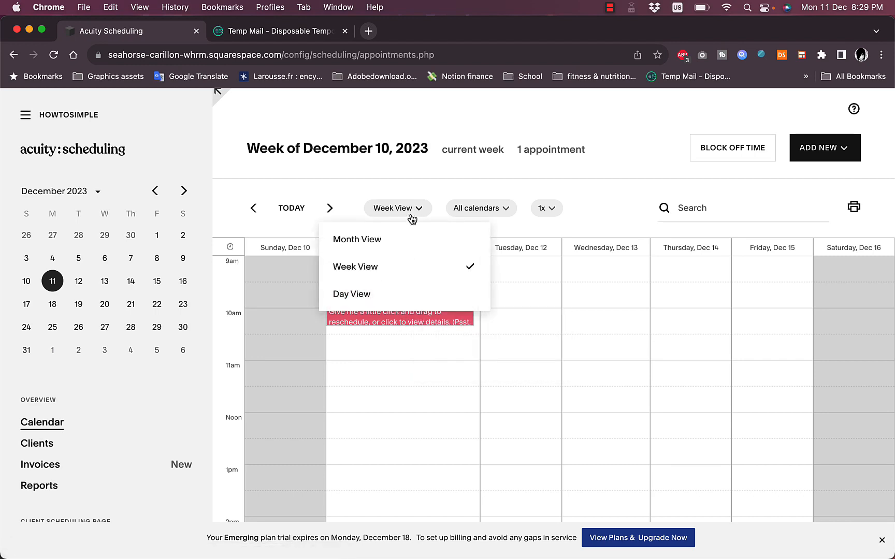
pyautogui.click(398, 240)
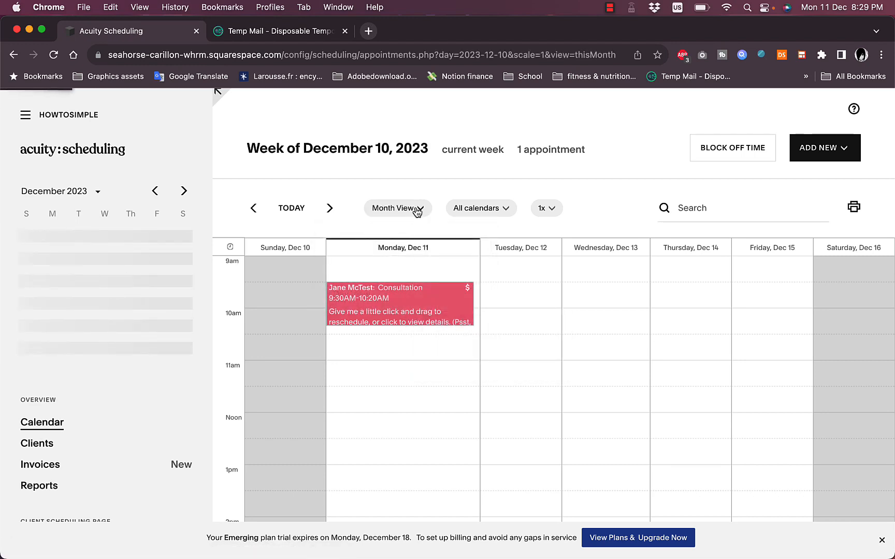
pyautogui.click(417, 214)
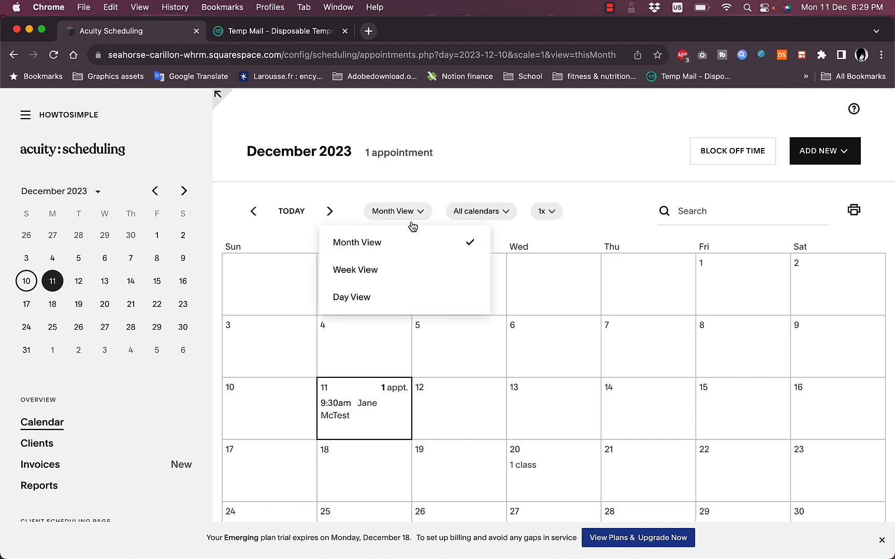
pyautogui.click(482, 190)
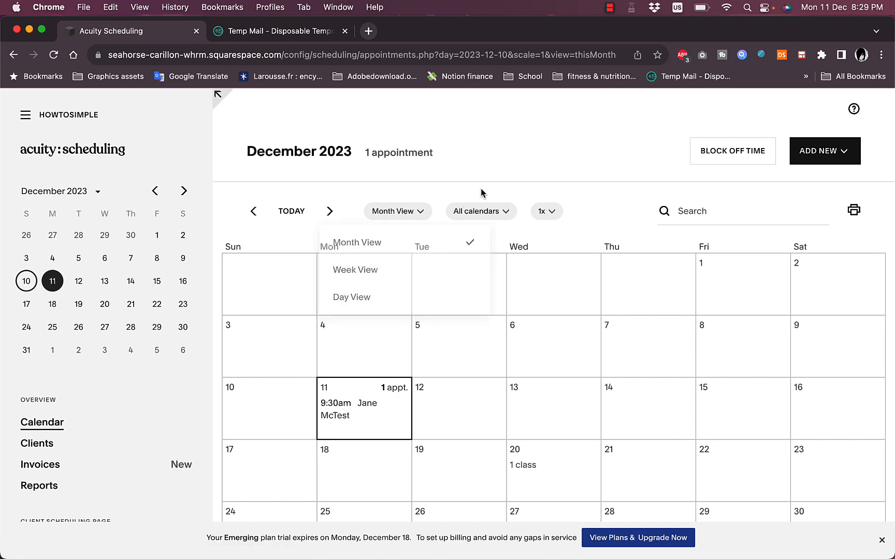
# Check the calendar filter without changing it and set the calendar's zoom to 0.5x
pyautogui.click(502, 211)
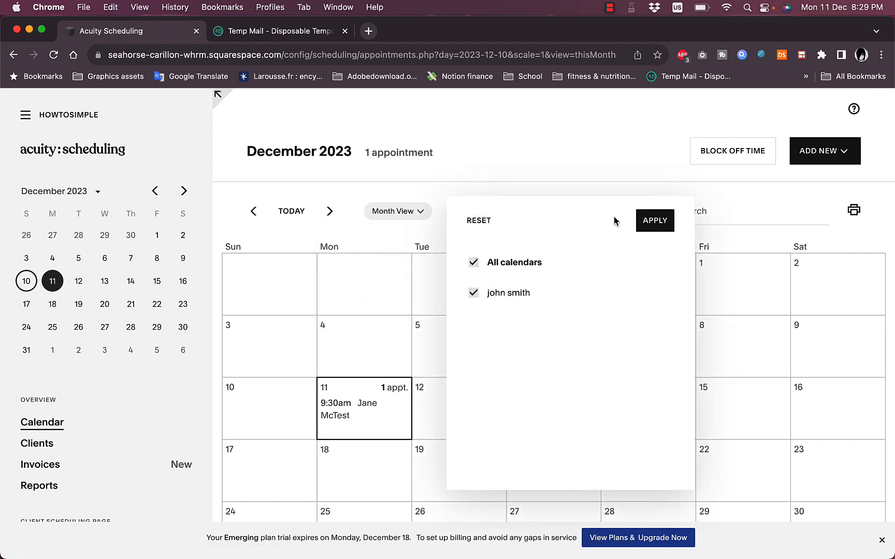
pyautogui.click(498, 192)
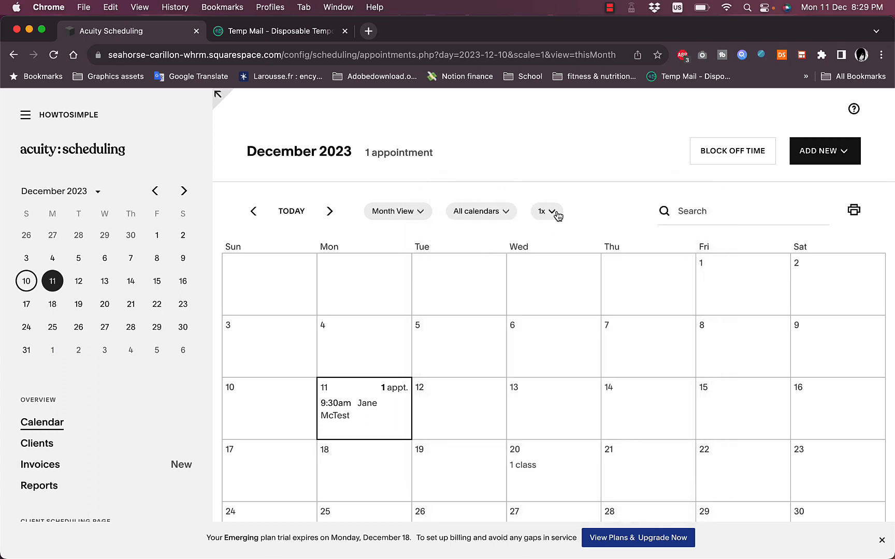
pyautogui.click(554, 213)
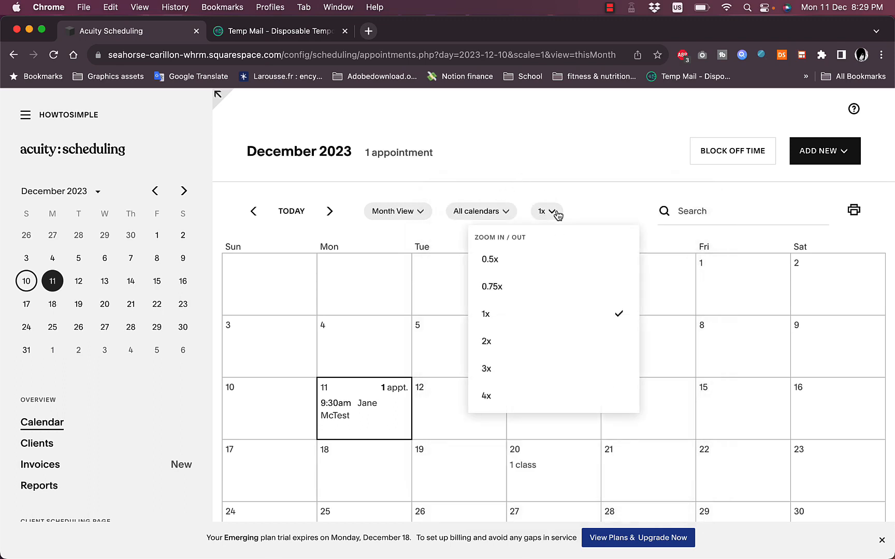
pyautogui.click(516, 259)
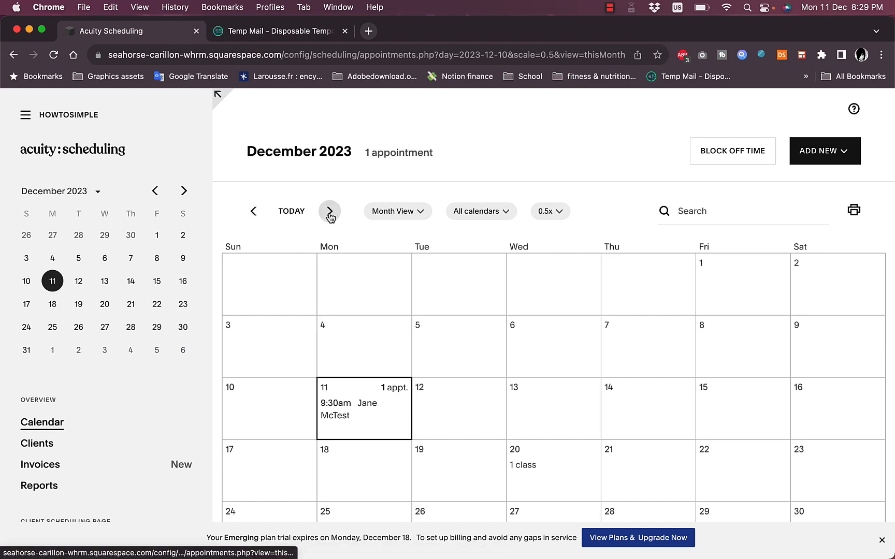
# Look over the December 2023 calendar and inspect the form for blocking off time, leaving it without blocking anything
pyautogui.scroll(-1, 455, 210)
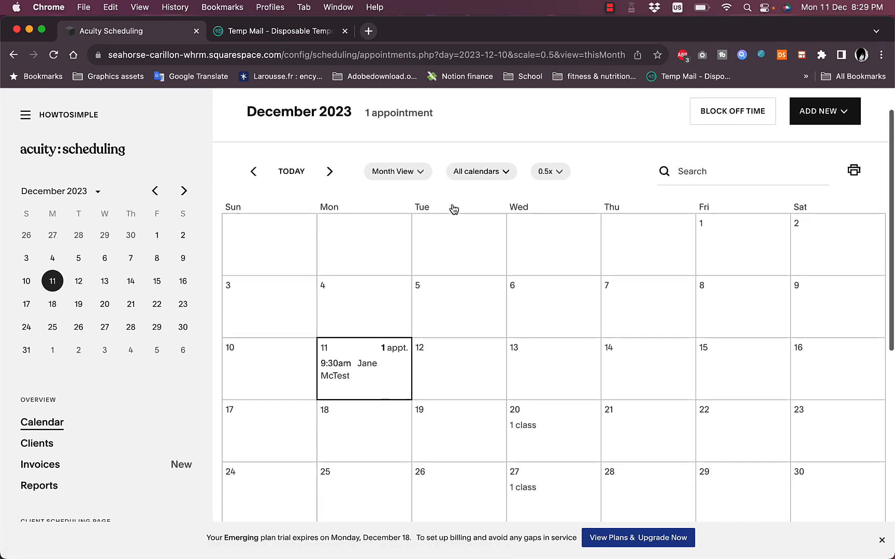
pyautogui.scroll(1, 455, 210)
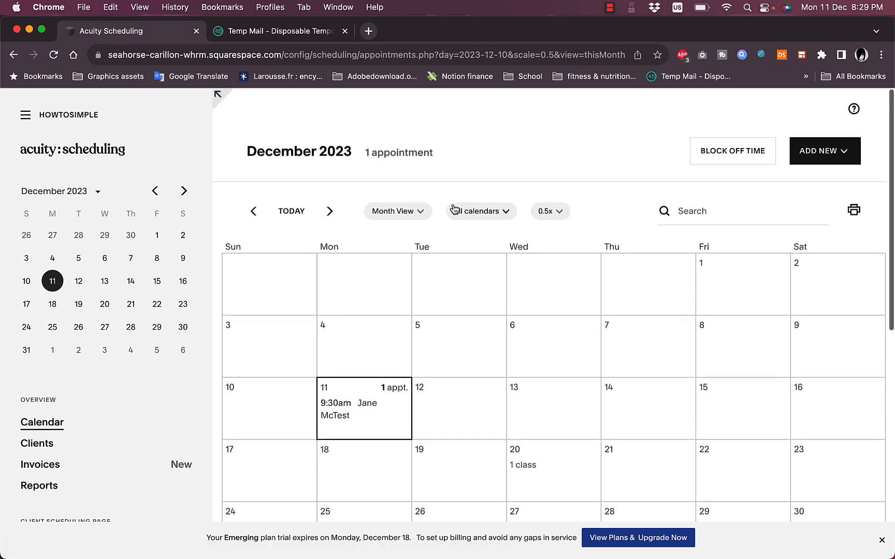
pyautogui.click(751, 161)
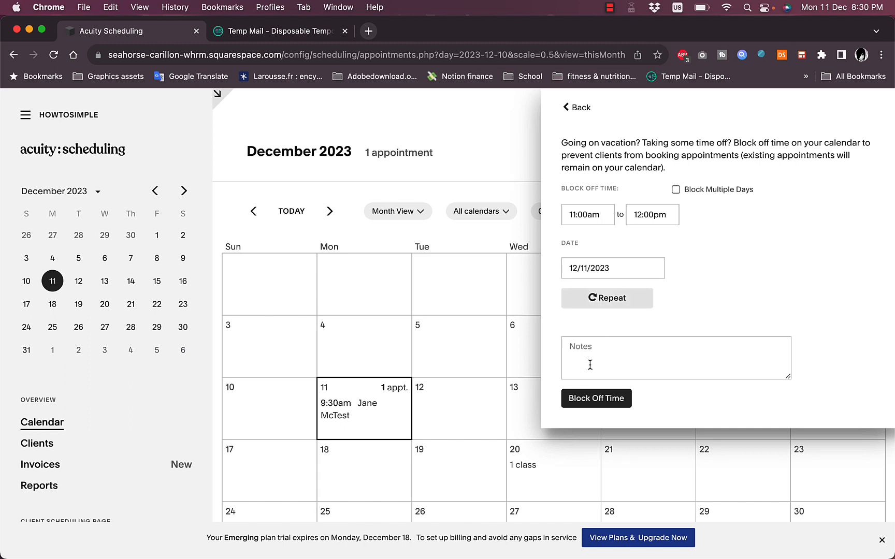
pyautogui.click(561, 119)
# Add a new fitness class session offered on 12/12/2023 at 10:00am and save it
pyautogui.click(817, 150)
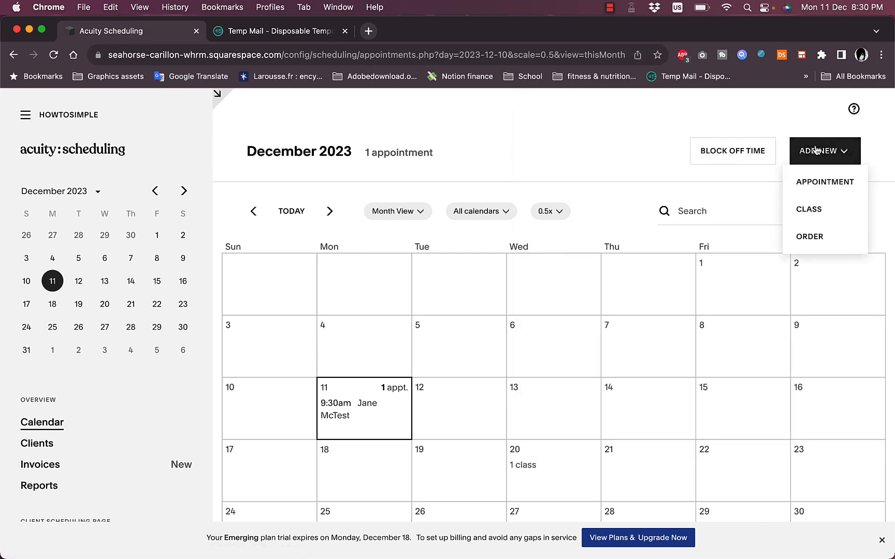
pyautogui.click(821, 216)
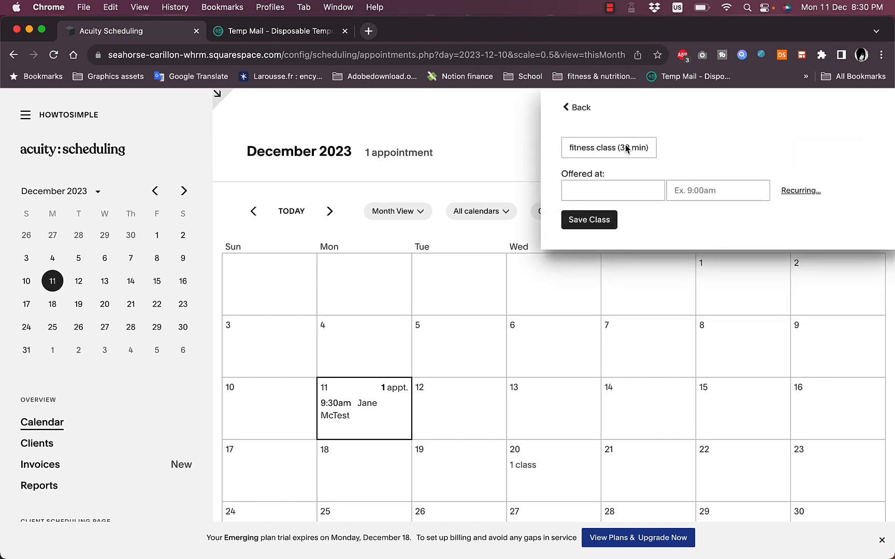
pyautogui.click(602, 188)
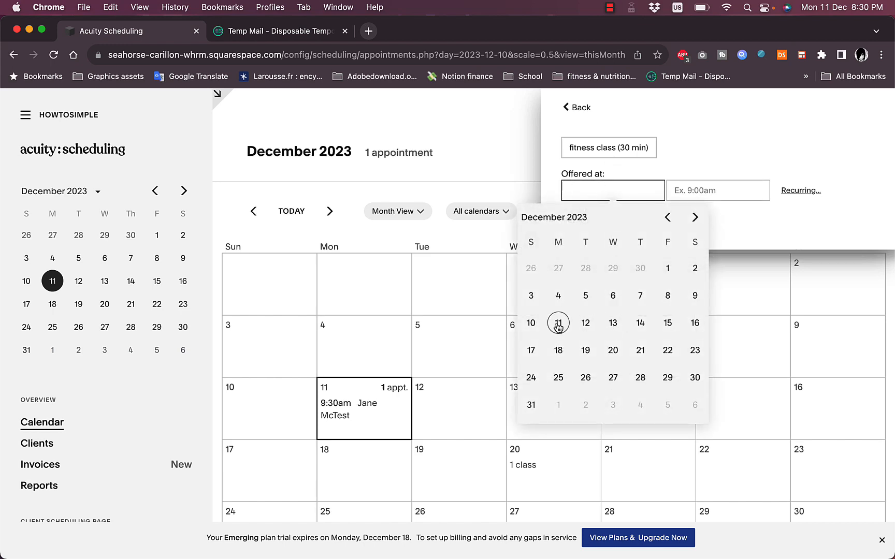
pyautogui.click(590, 325)
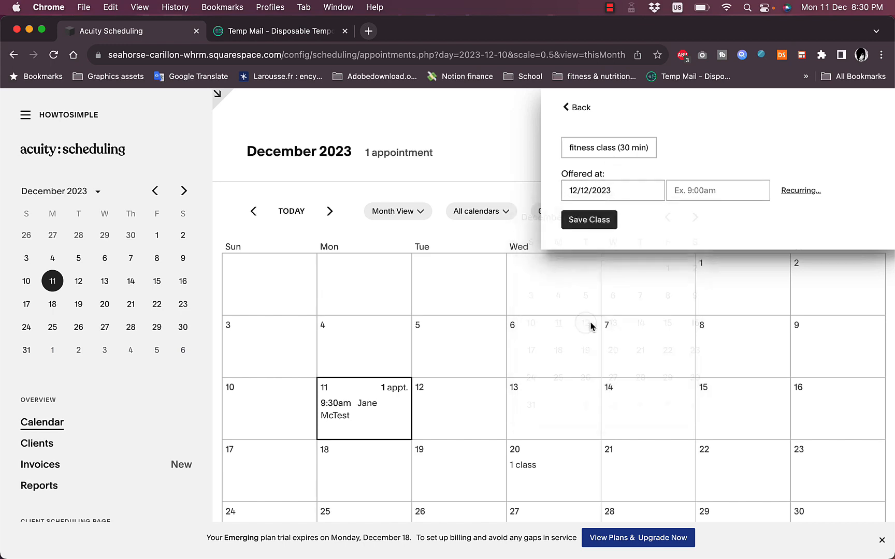
pyautogui.click(702, 192)
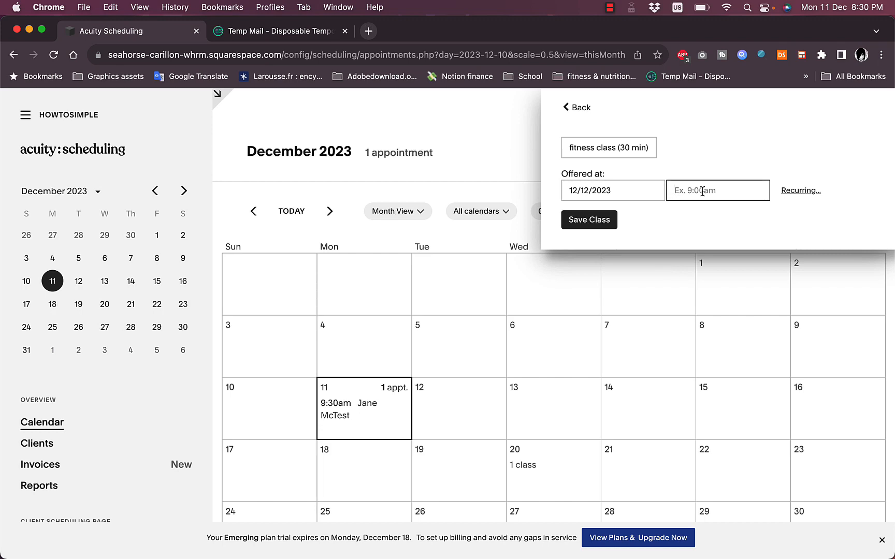
pyautogui.write('10:00')
pyautogui.click(602, 230)
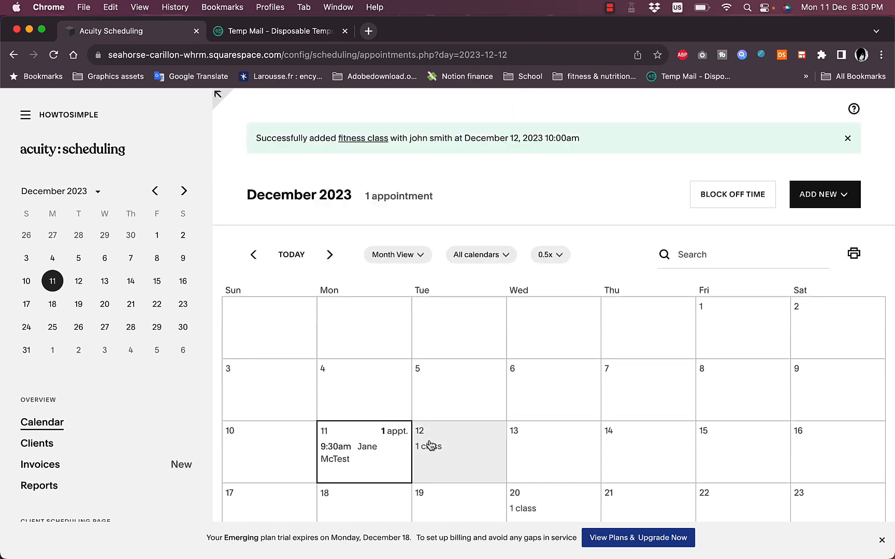
# Open the December 12 fitness class from the appointment list, inspect its attendee booking form, and leave without adding anyone
pyautogui.scroll(-10, 430, 443)
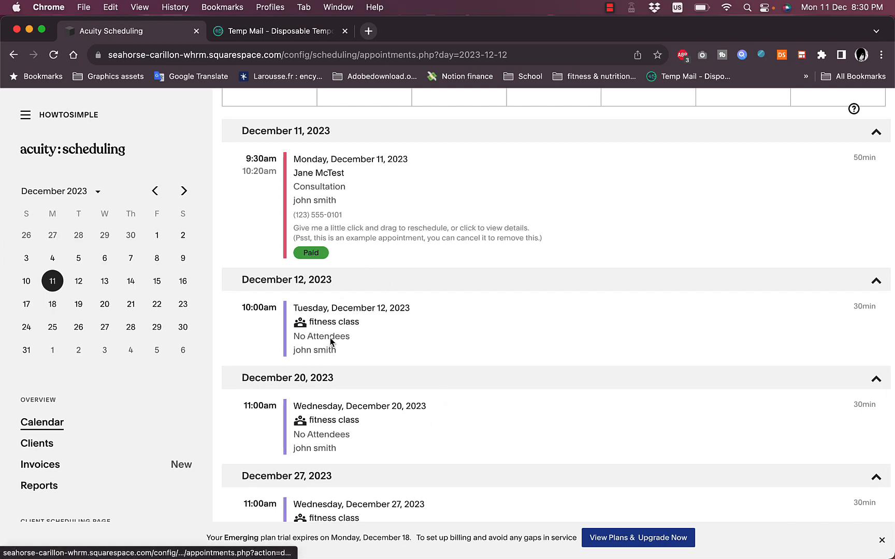
pyautogui.scroll(2, 440, 280)
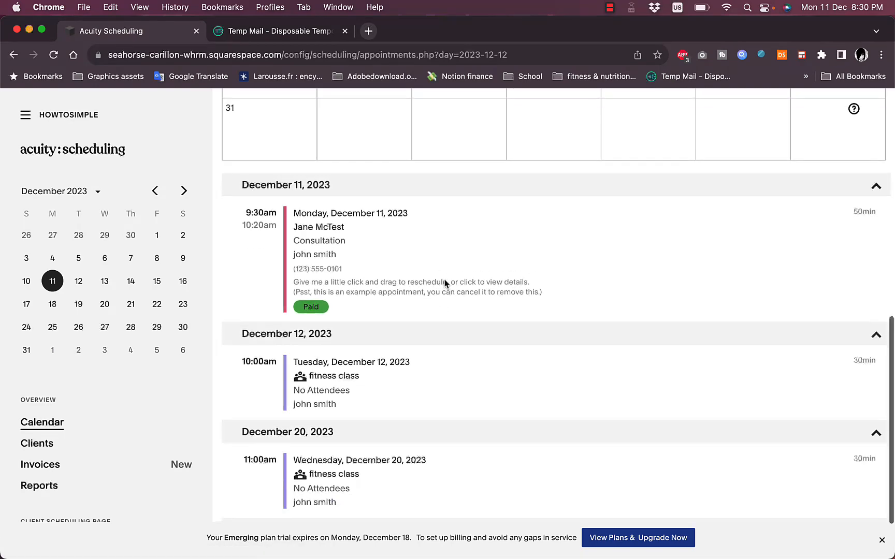
pyautogui.click(268, 362)
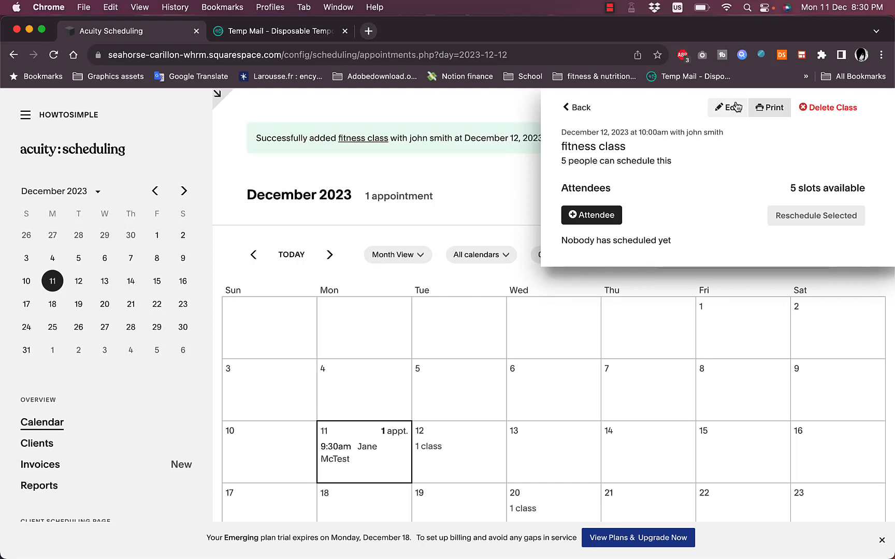
pyautogui.click(590, 216)
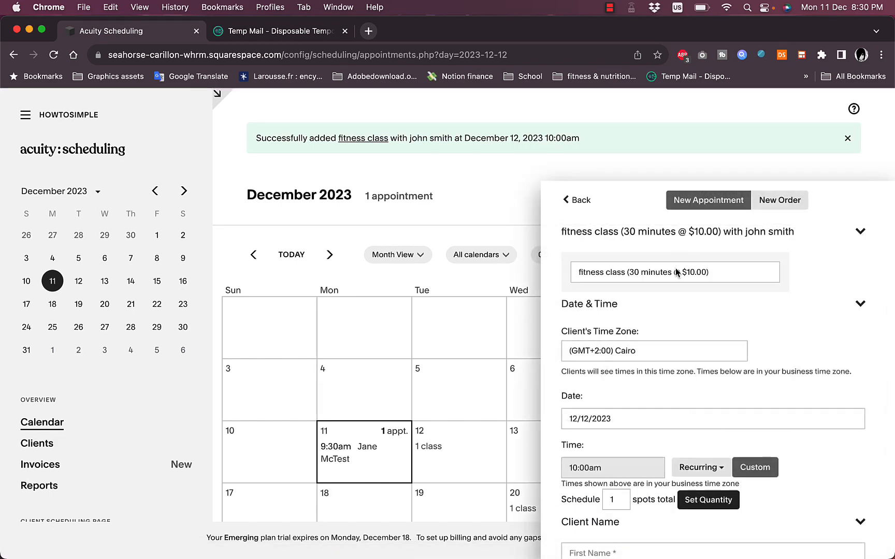
pyautogui.scroll(-1, 663, 355)
pyautogui.scroll(-5, 663, 355)
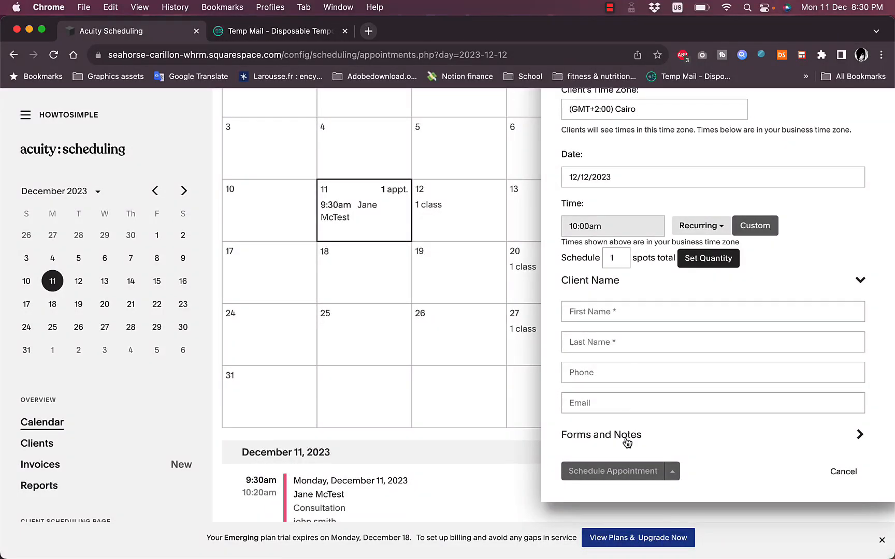
pyautogui.scroll(5, 722, 456)
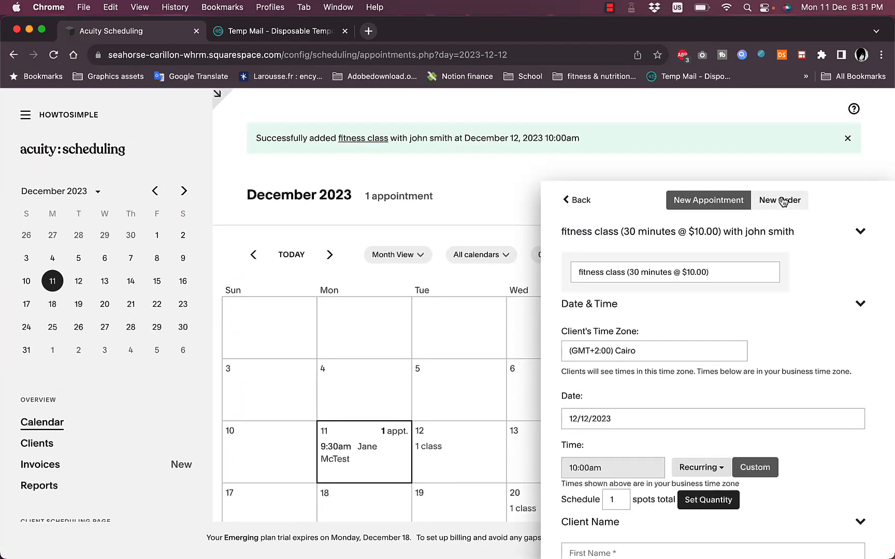
pyautogui.click(573, 200)
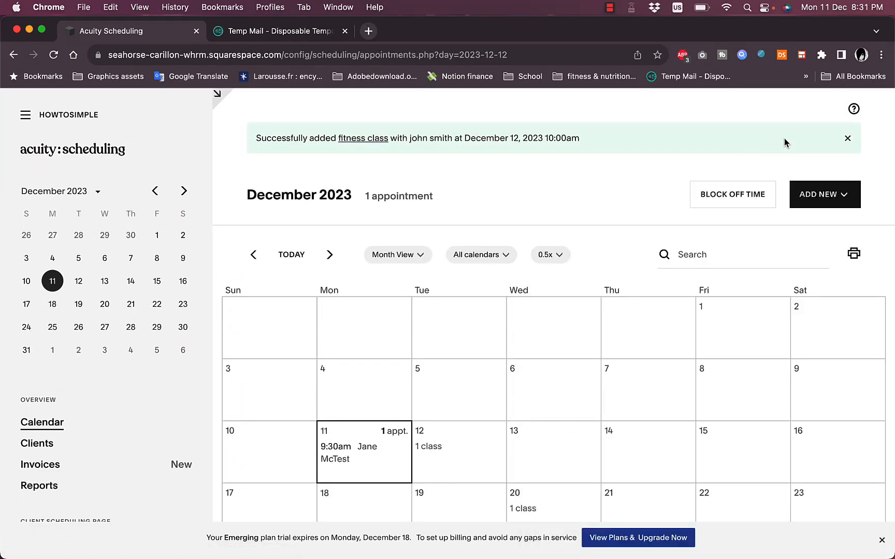
# Inspect the new appointment form for the fitness class, including its client details and notes, and leave without scheduling anything
pyautogui.click(842, 206)
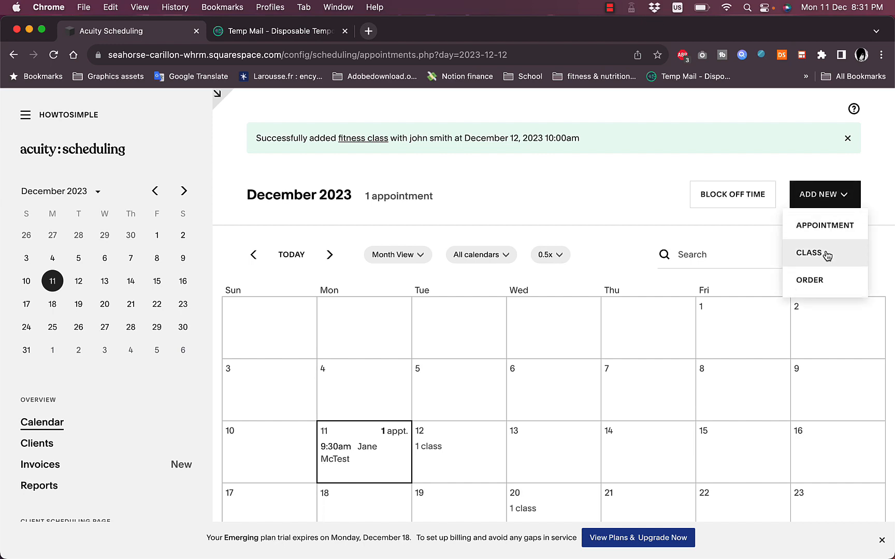
pyautogui.click(827, 231)
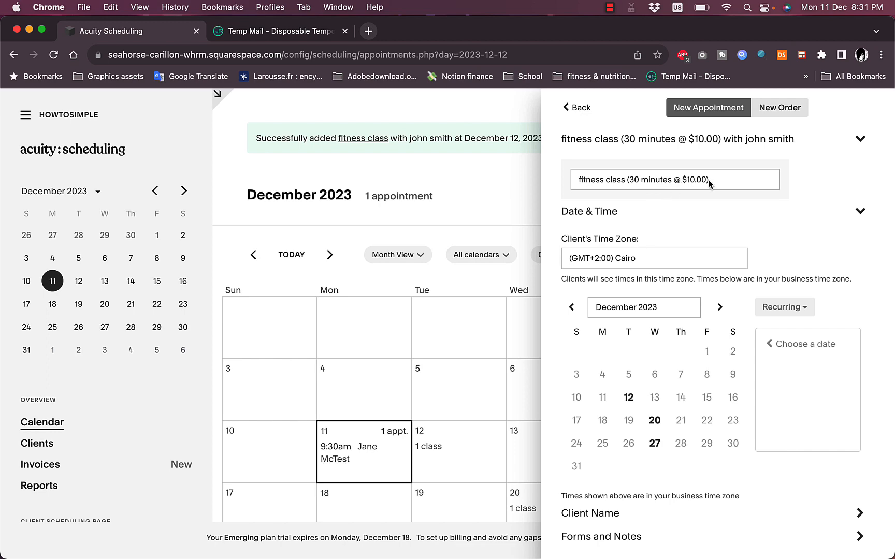
pyautogui.scroll(-4, 708, 217)
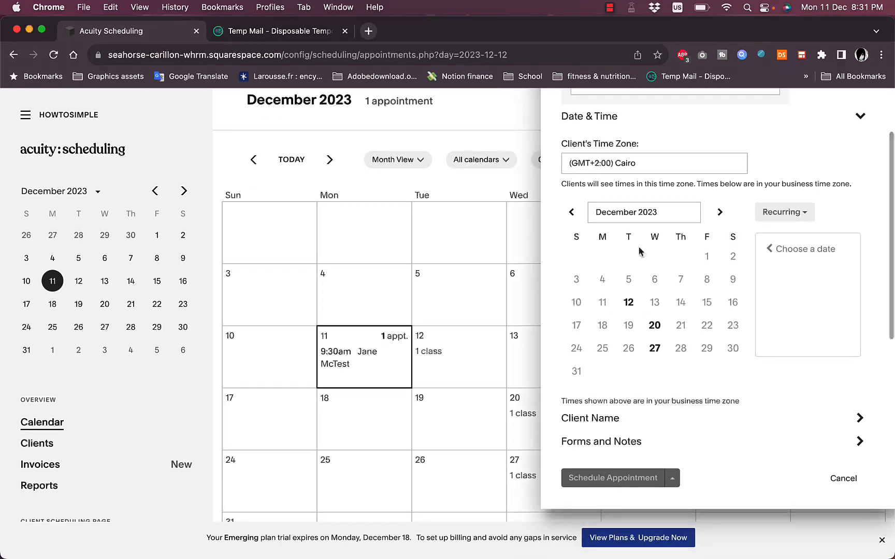
pyautogui.click(602, 418)
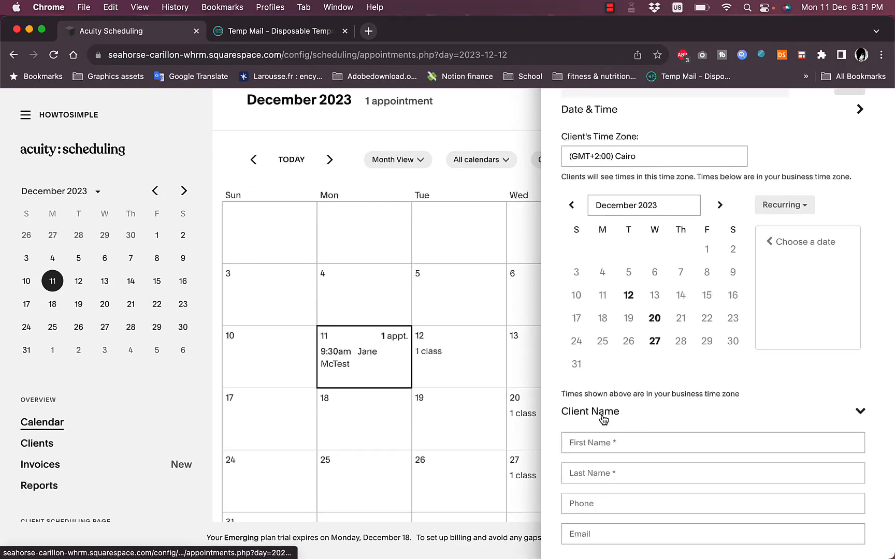
pyautogui.scroll(-8, 641, 417)
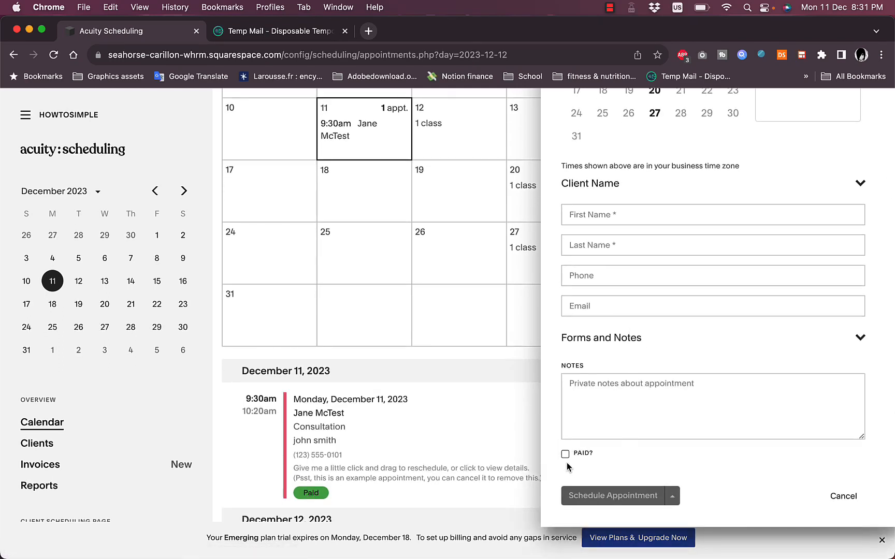
pyautogui.click(842, 496)
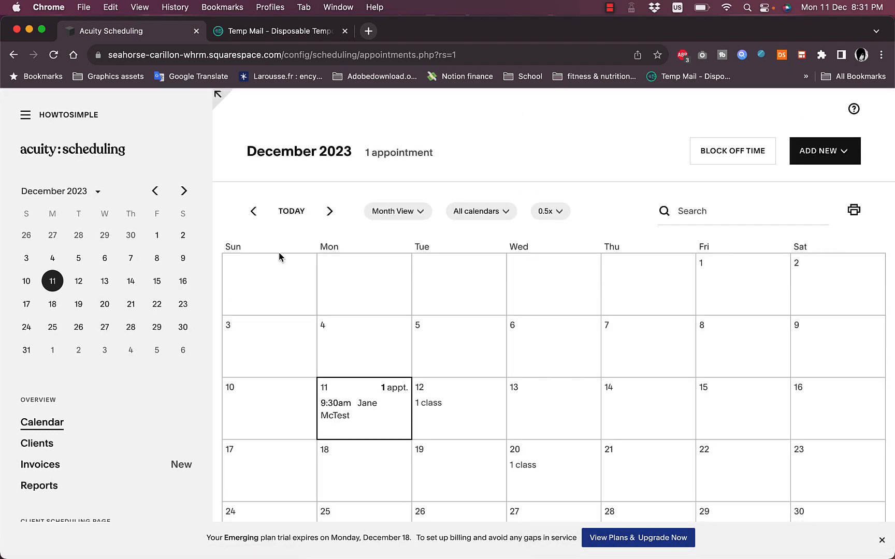
# Open the client list and inspect the form for adding a client, leaving it without adding anyone
pyautogui.click(40, 455)
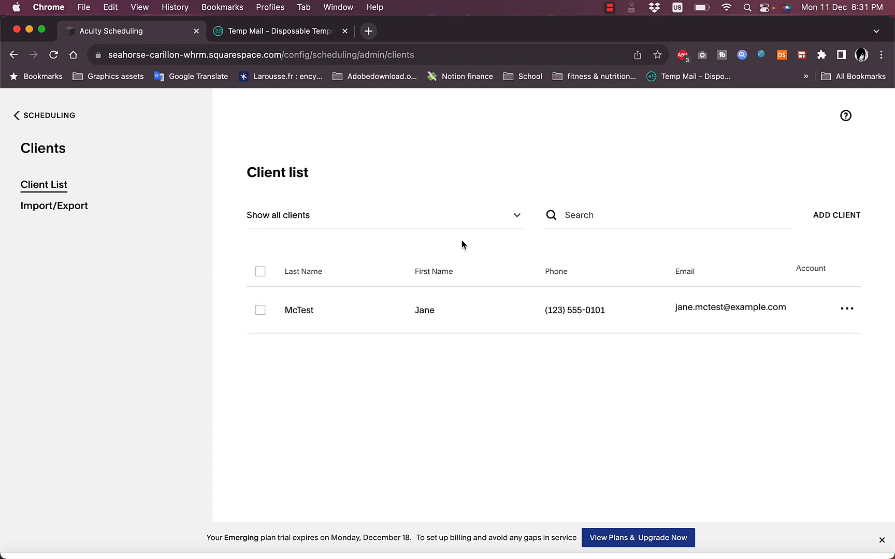
pyautogui.click(842, 218)
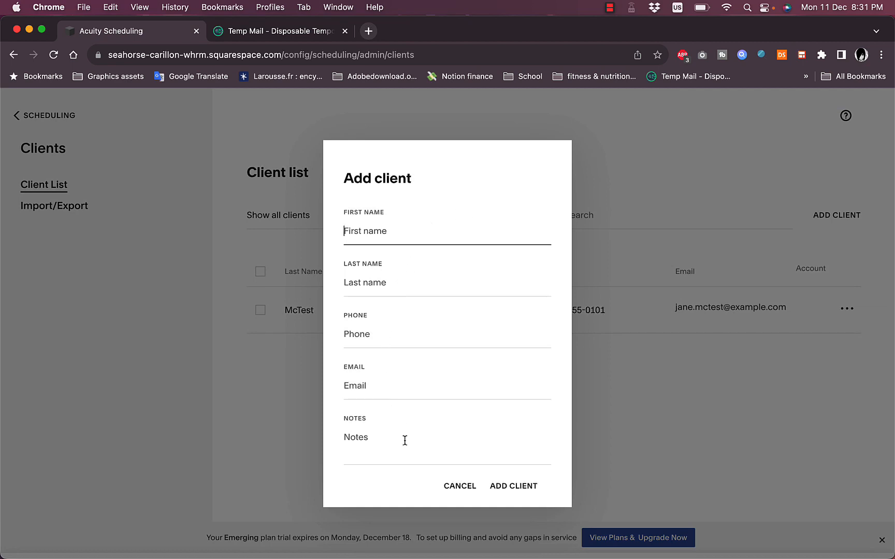
pyautogui.click(458, 487)
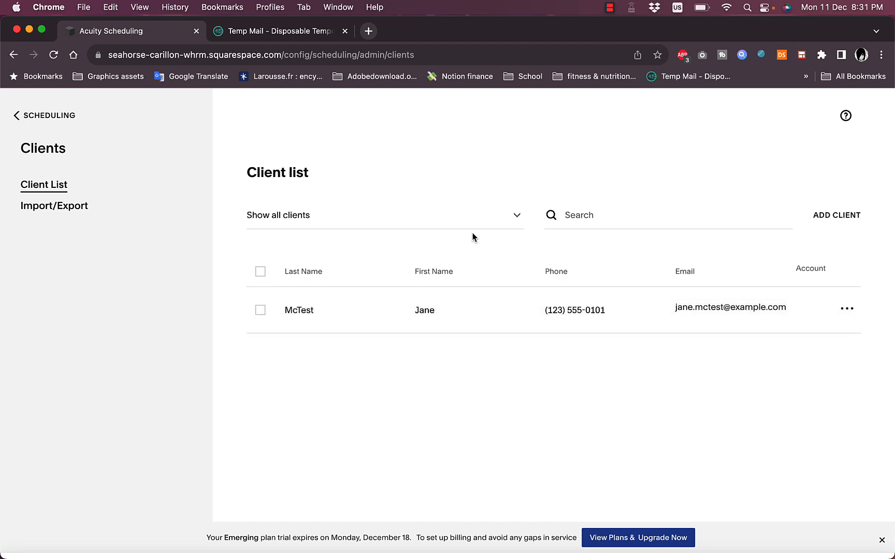
# Check the client list's filter options without changing them and look at the client import/export page before returning to the scheduling home
pyautogui.click(519, 220)
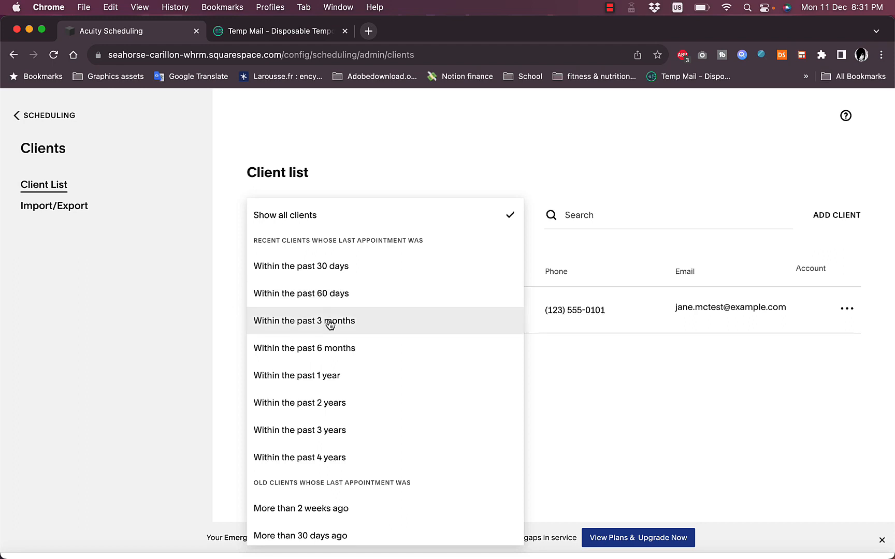
pyautogui.click(128, 317)
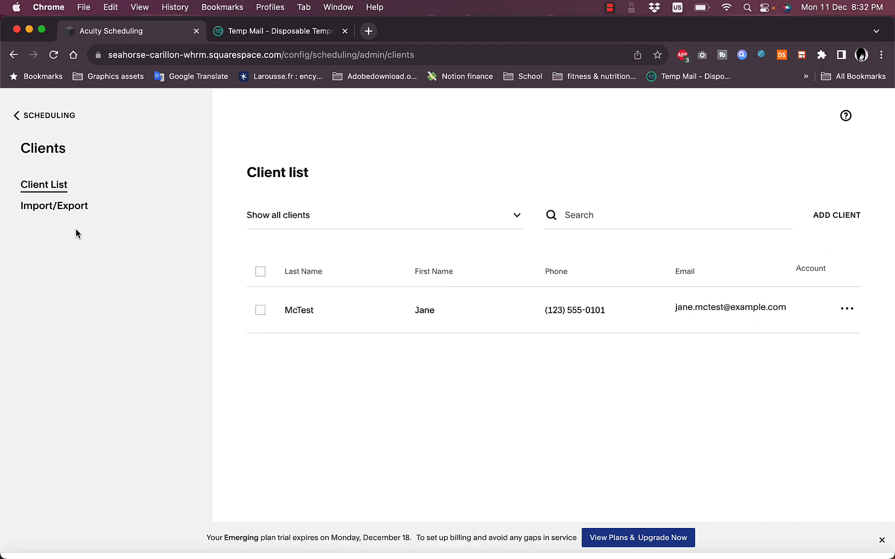
pyautogui.click(61, 207)
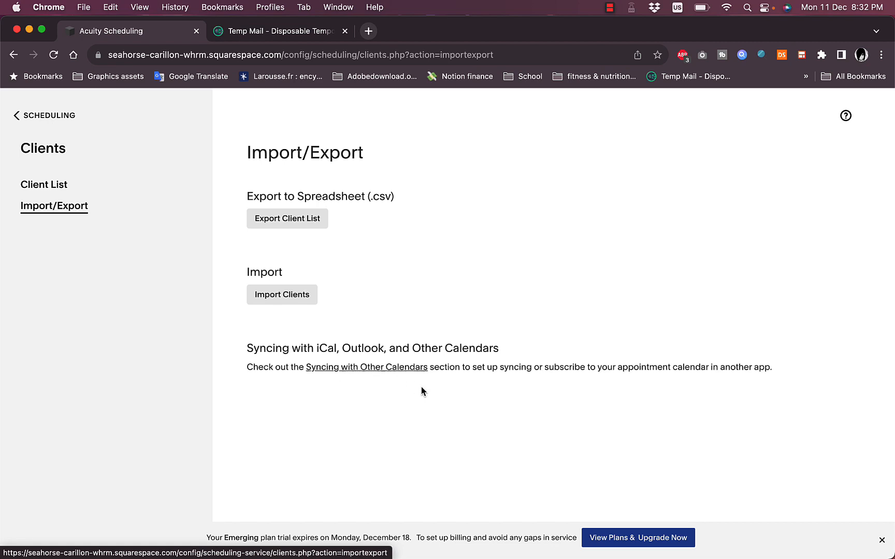
pyautogui.click(22, 121)
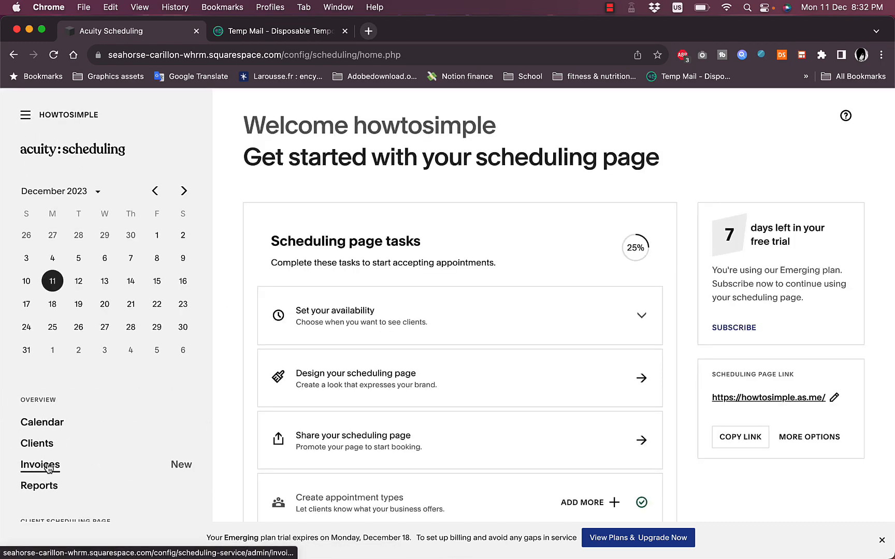
# Start a new invoice and add the fitness class as its line item
pyautogui.click(48, 467)
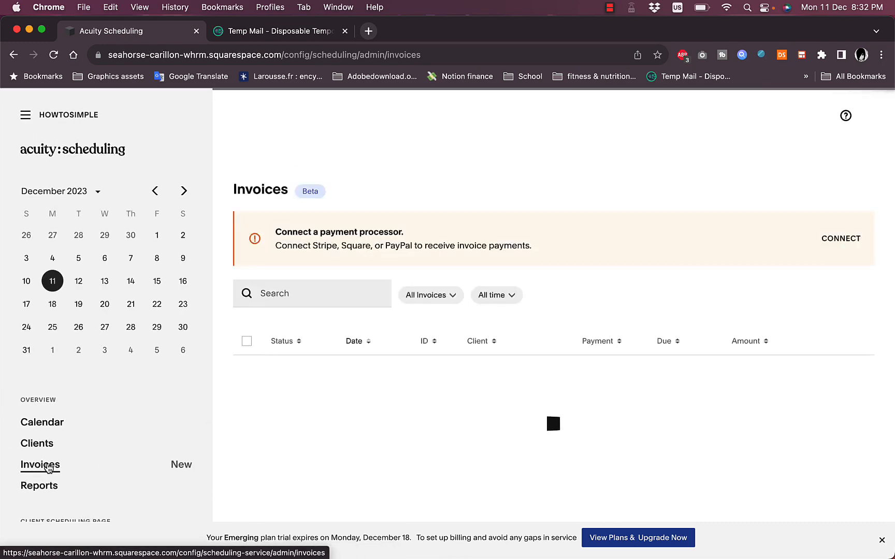
pyautogui.scroll(-1, 487, 323)
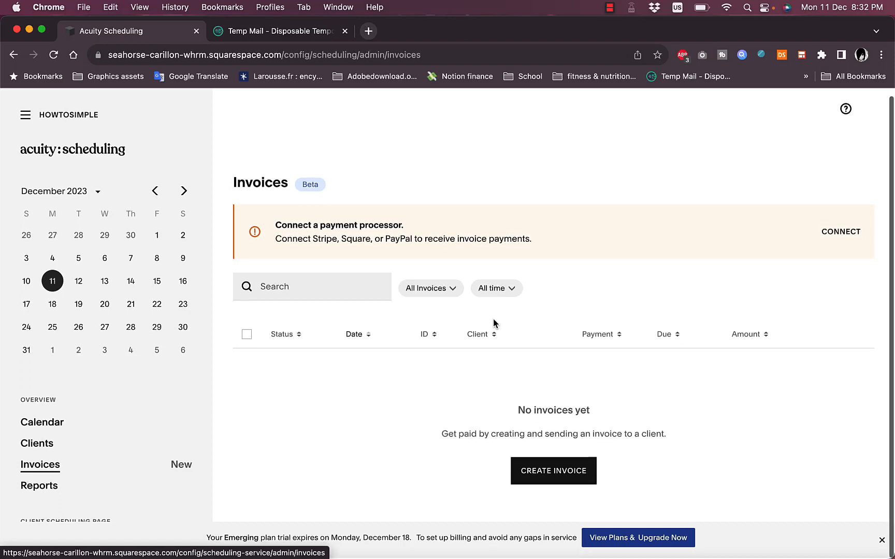
pyautogui.click(555, 477)
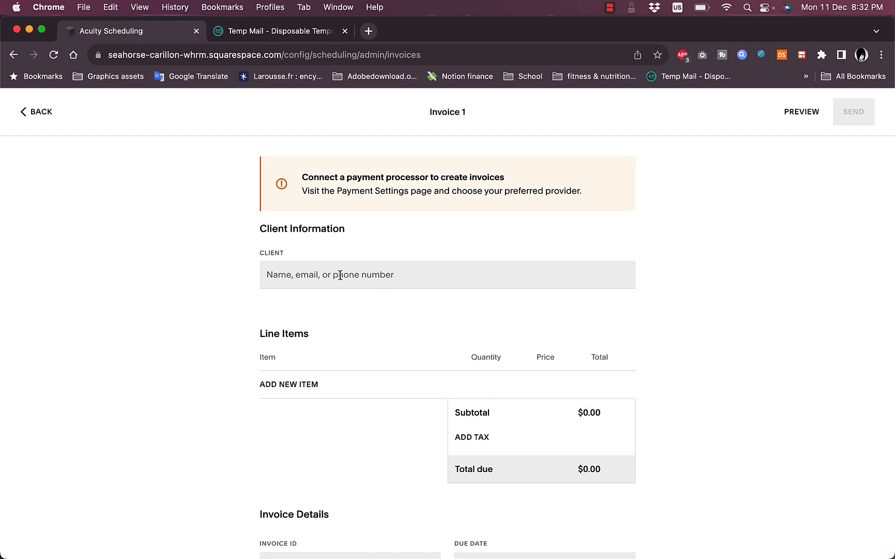
pyautogui.scroll(-4, 425, 273)
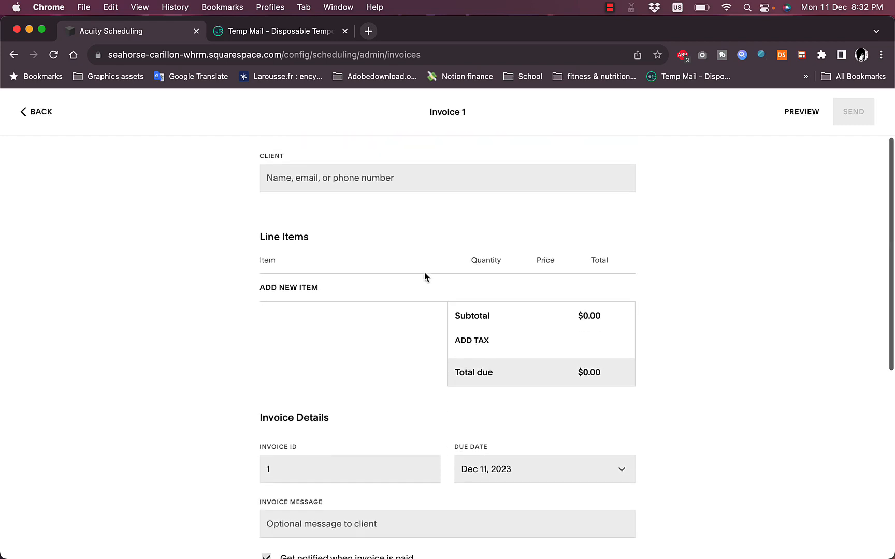
pyautogui.click(296, 288)
pyautogui.click(305, 322)
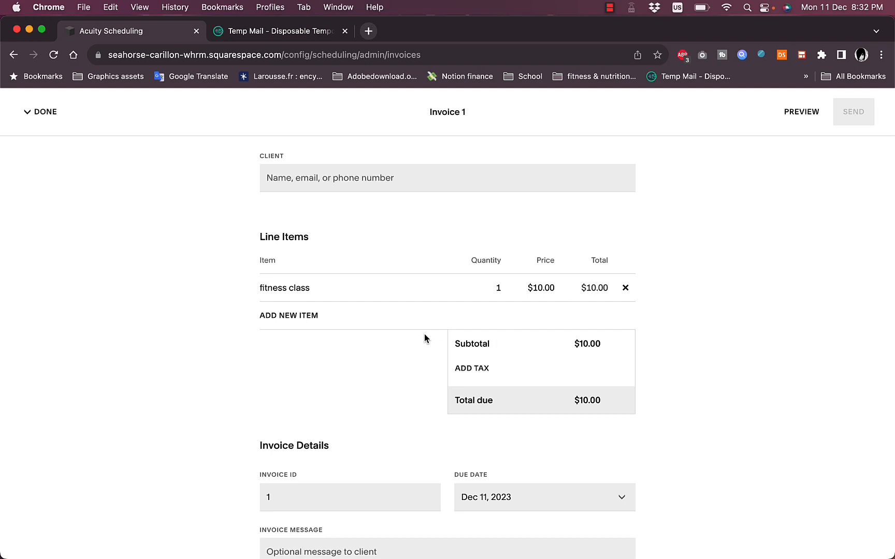
# Review the invoice's details and communication settings, preview the client view of the invoice, and return to editing it
pyautogui.scroll(-5, 418, 332)
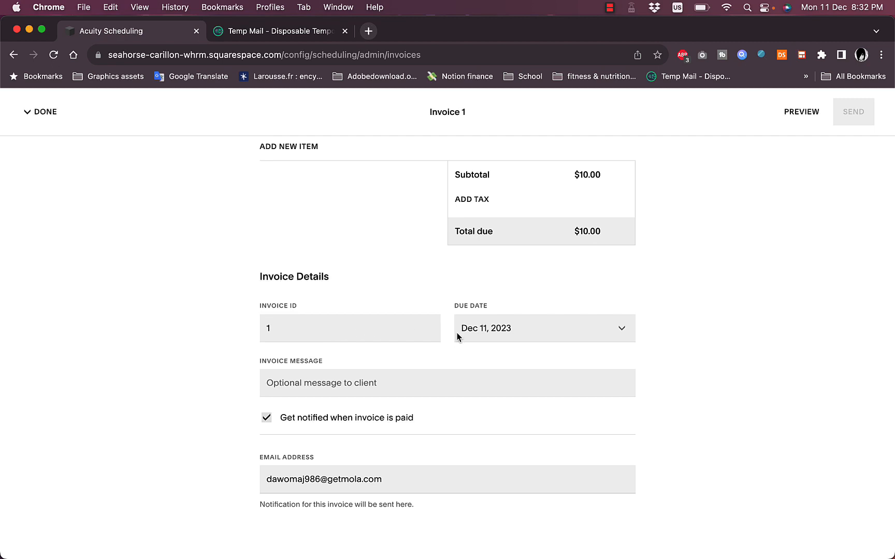
pyautogui.scroll(-8, 382, 382)
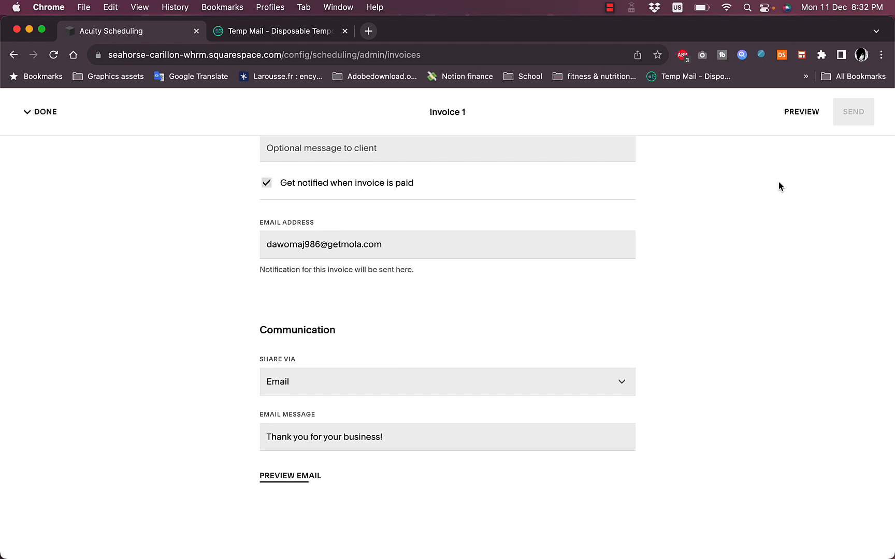
pyautogui.click(809, 113)
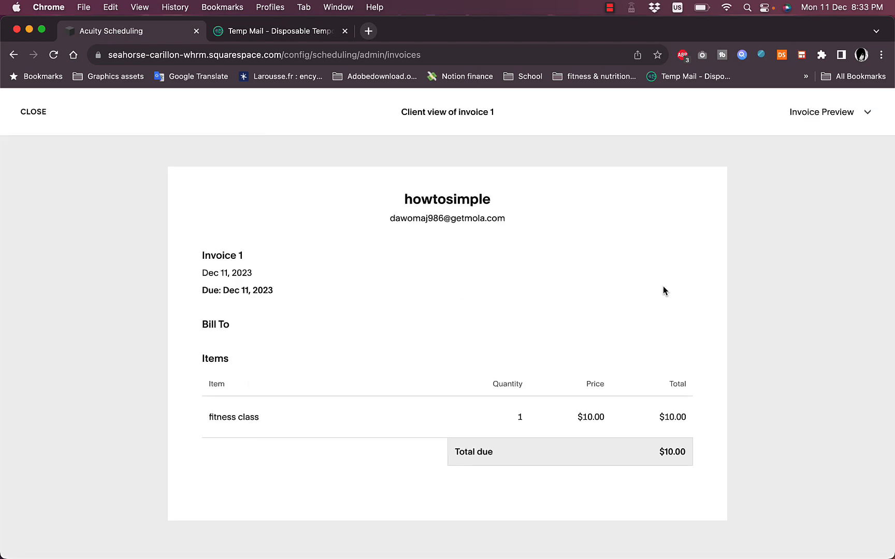
pyautogui.click(27, 111)
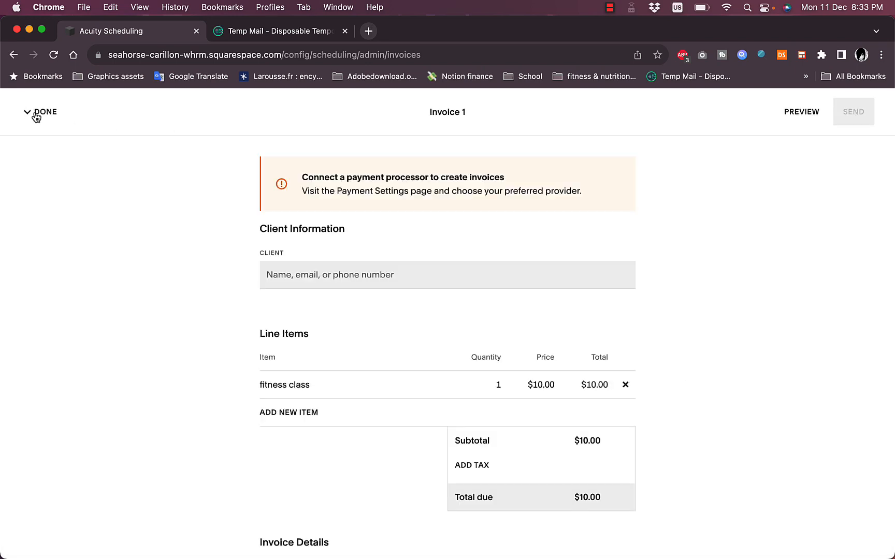
# Discard the changes to the new invoice and leave it unsaved
pyautogui.click(36, 115)
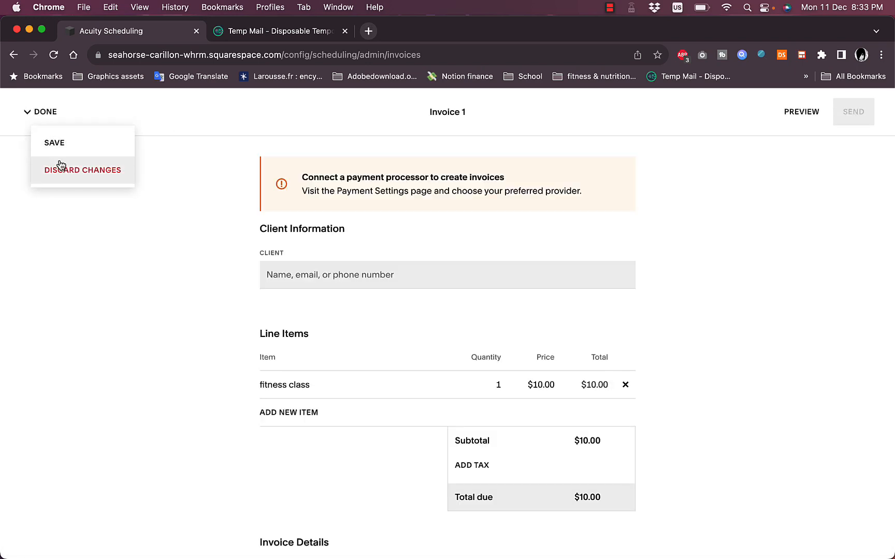
pyautogui.click(71, 175)
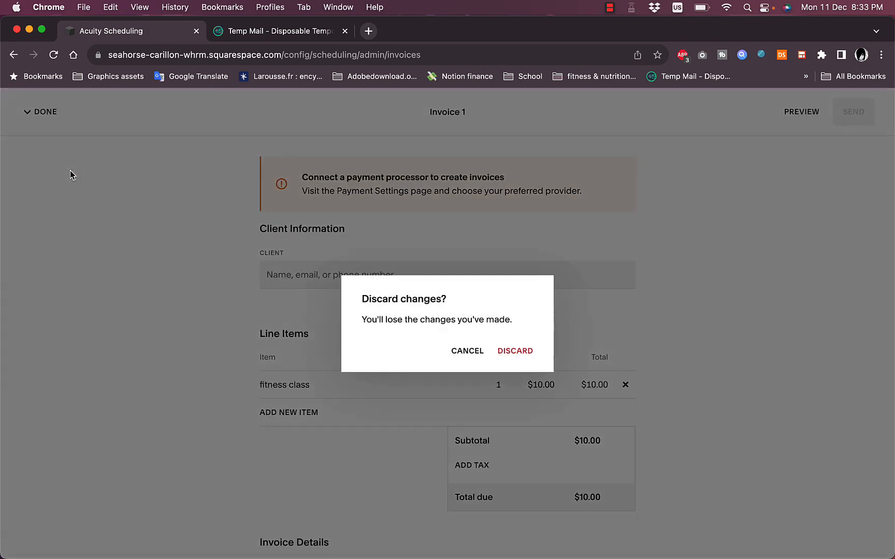
pyautogui.click(516, 351)
# View the December 2023 appointments report and return to the scheduling home page
pyautogui.scroll(-5, 140, 410)
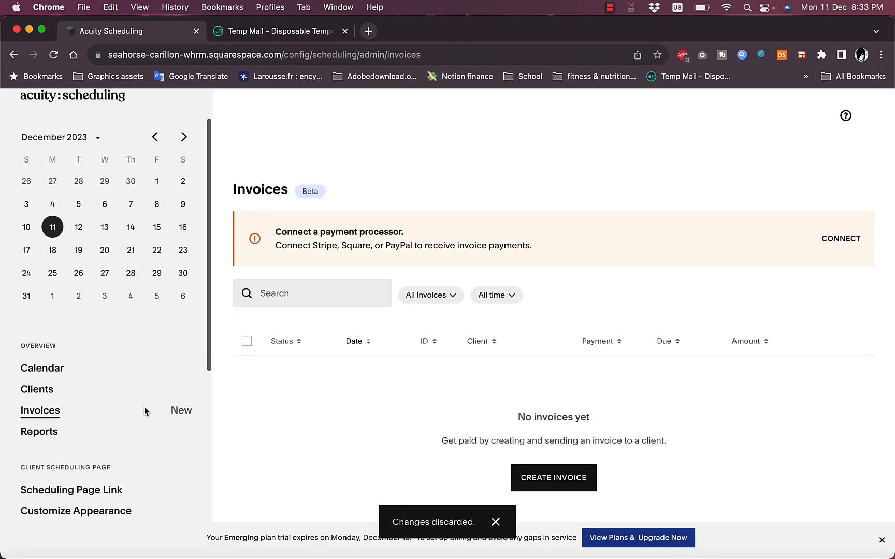
pyautogui.scroll(-4, 106, 378)
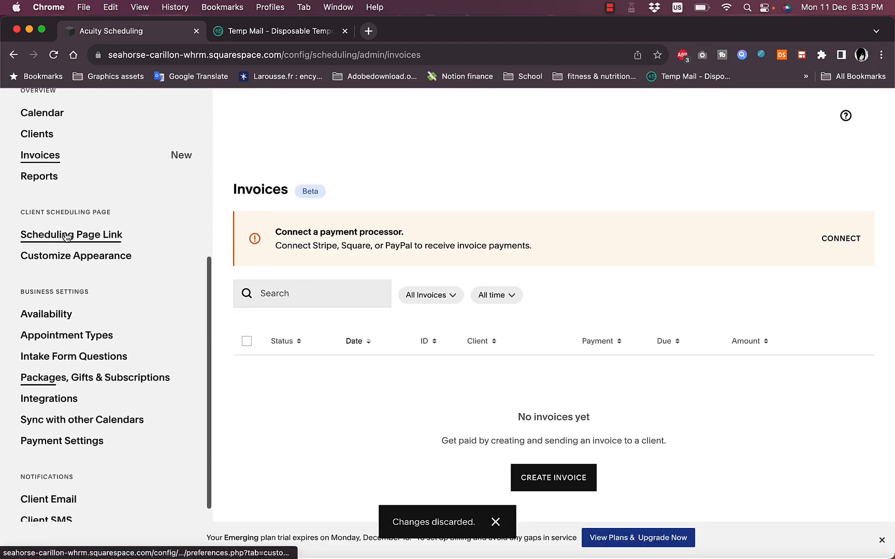
pyautogui.click(40, 177)
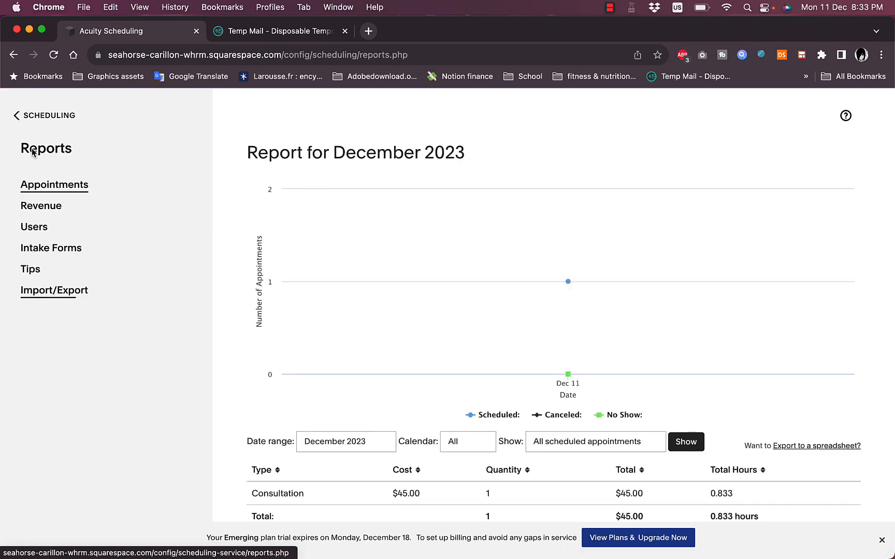
pyautogui.click(21, 118)
# Look over the available business and notification settings, visit the Squarespace account dashboard, and return to the scheduling home page
pyautogui.scroll(-5, 92, 313)
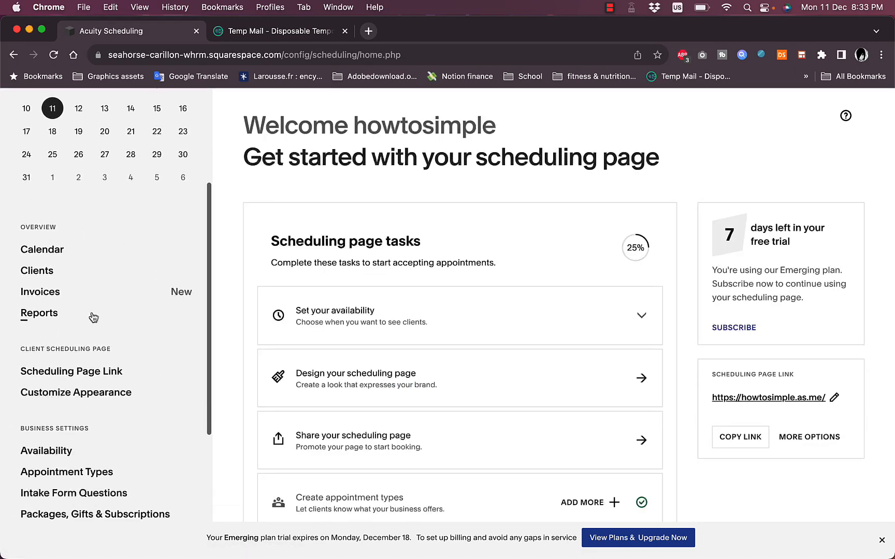
pyautogui.scroll(-6, 93, 317)
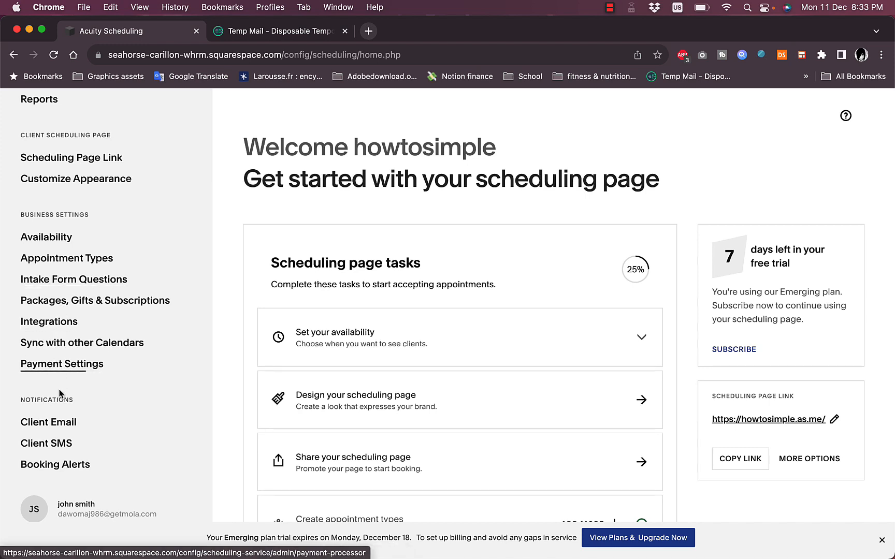
pyautogui.scroll(-1, 58, 399)
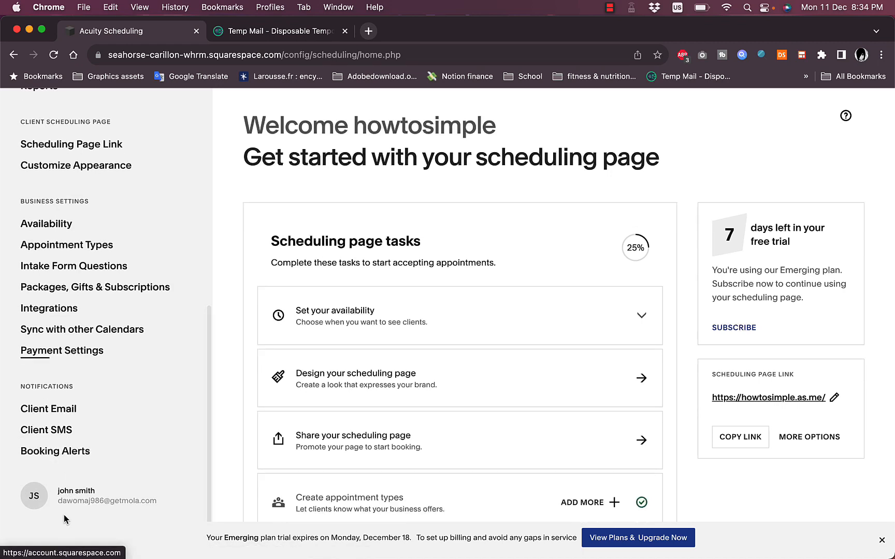
pyautogui.scroll(1, 64, 514)
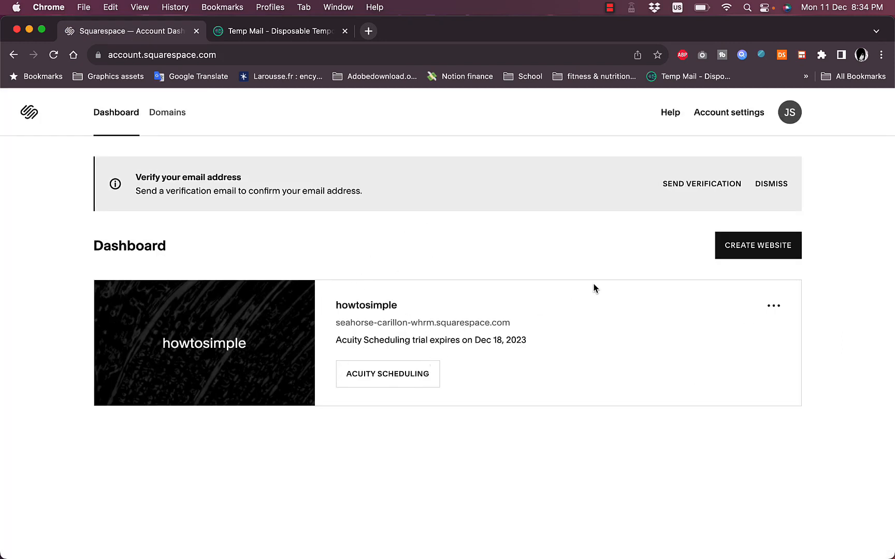
pyautogui.click(13, 55)
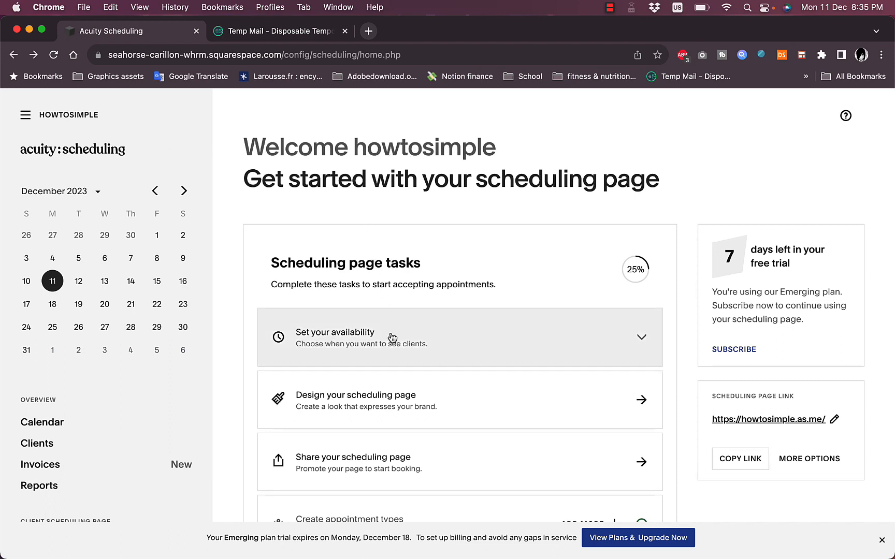
# Expand the availability task on the scheduling home page and review the weekly hours
pyautogui.scroll(-2, 528, 280)
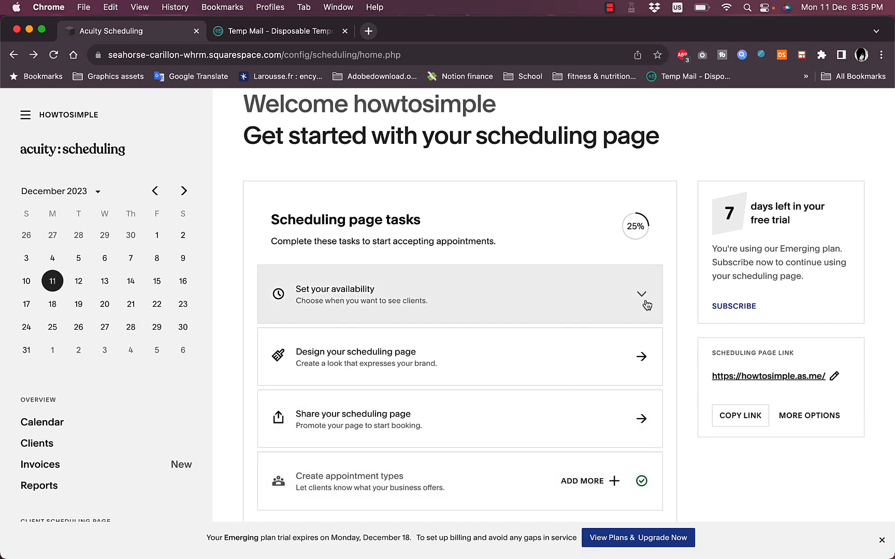
pyautogui.click(643, 296)
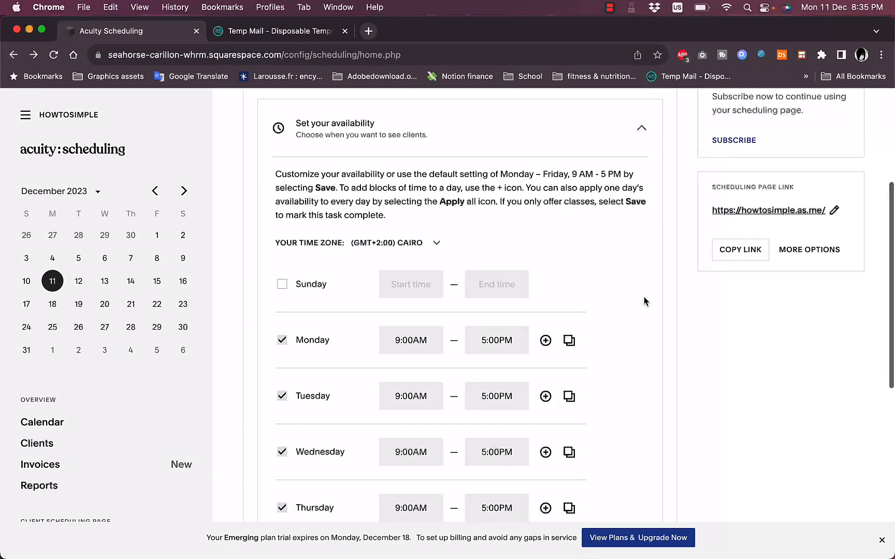
pyautogui.scroll(-5, 36, 430)
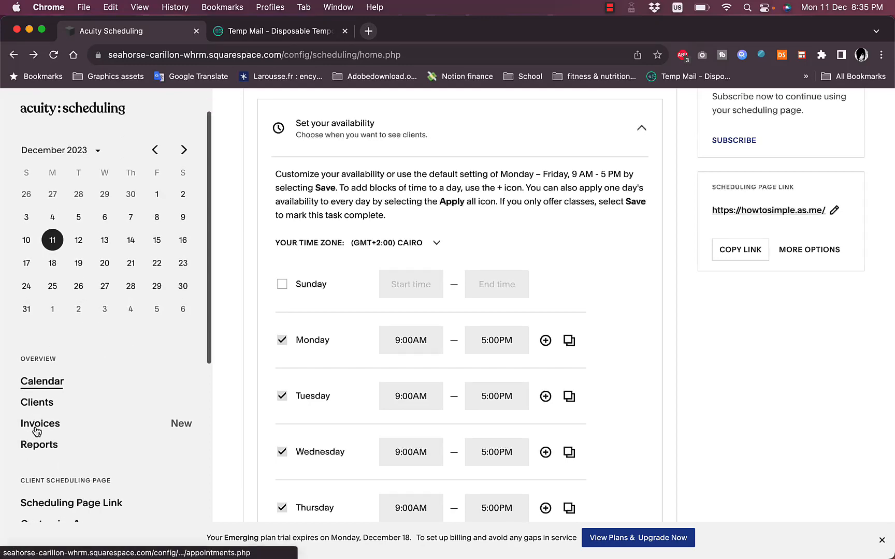
# Make Friday unavailable in the weekly availability hours
pyautogui.scroll(5, 36, 430)
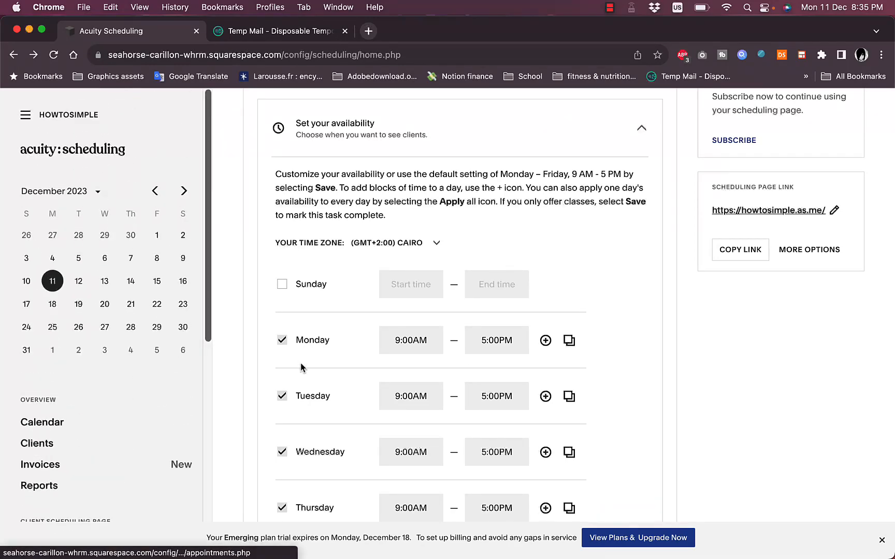
pyautogui.scroll(-1, 296, 352)
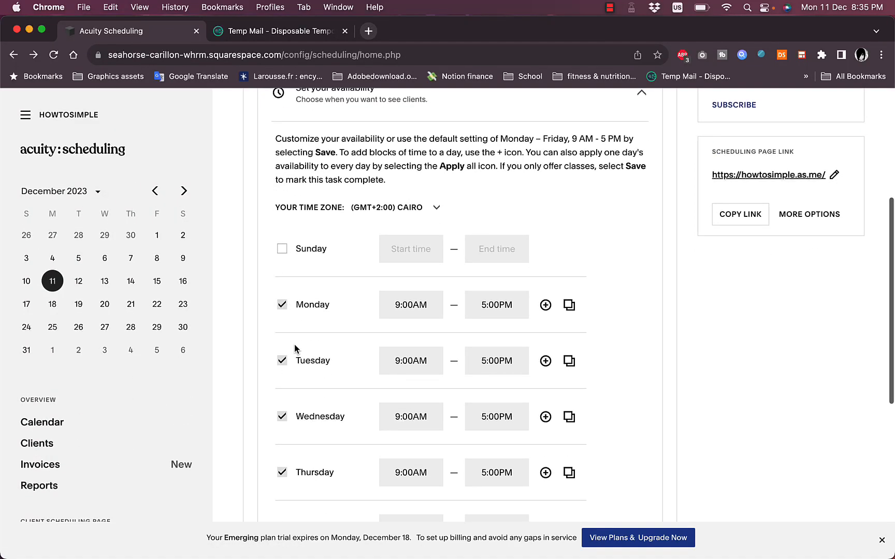
pyautogui.scroll(-5, 282, 316)
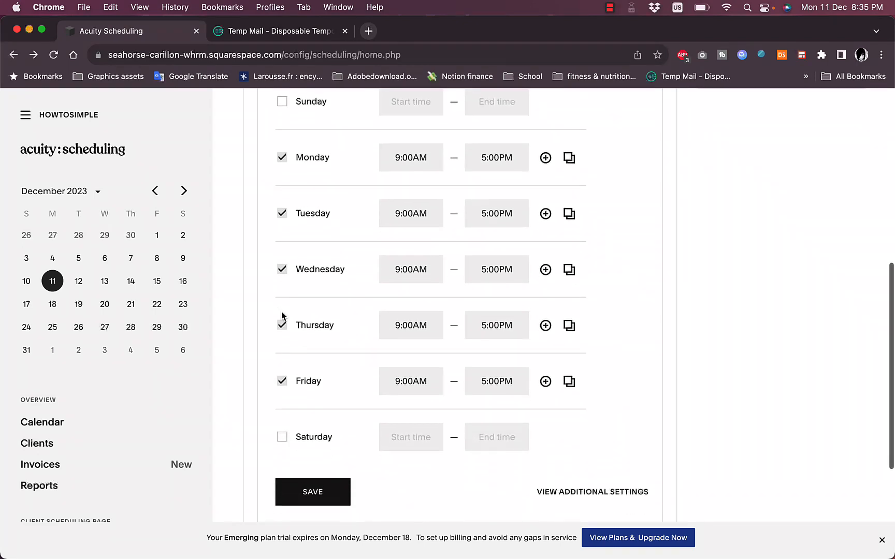
pyautogui.click(282, 368)
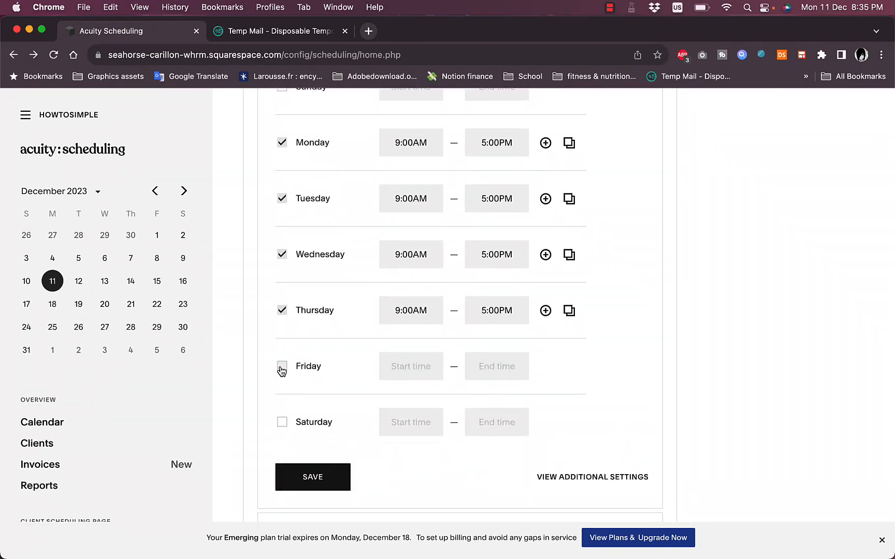
# Set the end time of Thursday's availability to 2:00PM
pyautogui.scroll(2, 325, 348)
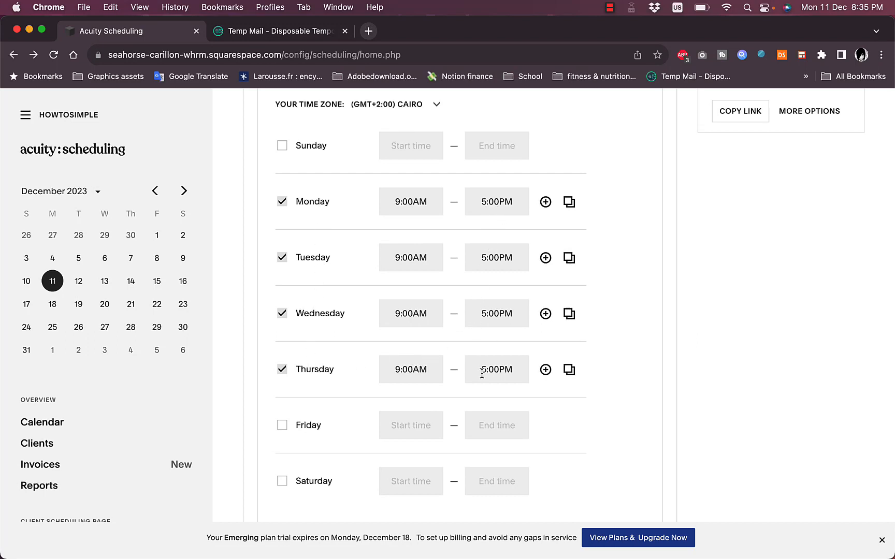
pyautogui.press('BackSpace')
pyautogui.write('2')
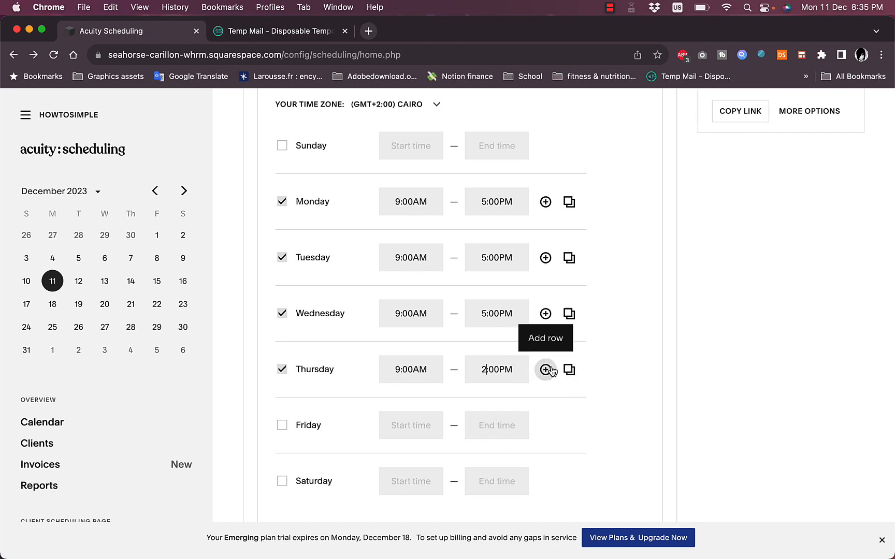
pyautogui.click(487, 369)
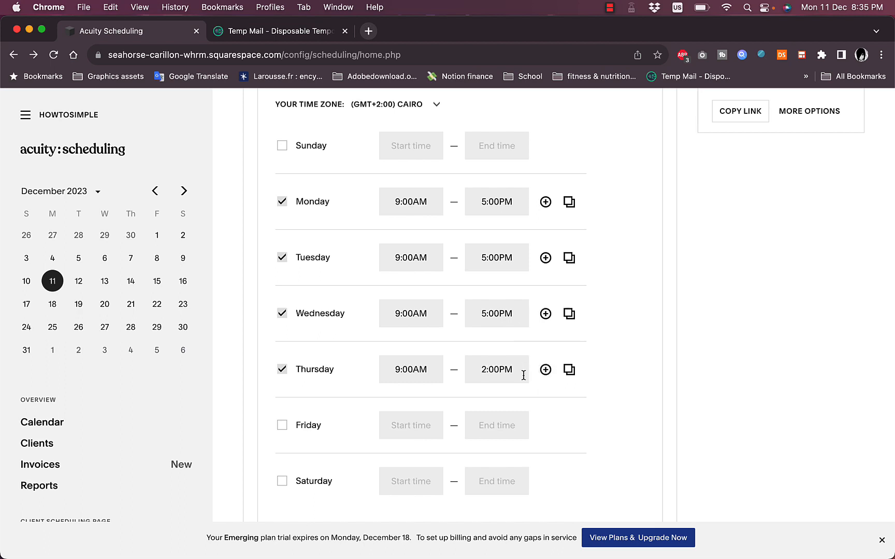
# Add a second Thursday availability block from 3:00PM to 5:00PM and save the weekly hours
pyautogui.click(545, 370)
pyautogui.click(402, 409)
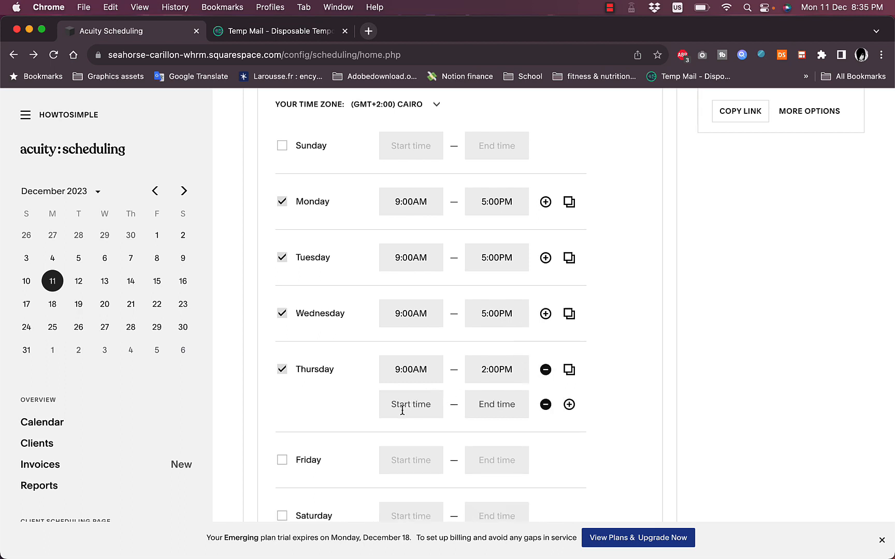
pyautogui.write('3:00 PM')
pyautogui.click(493, 404)
pyautogui.write('5:00PM')
pyautogui.scroll(-3, 572, 436)
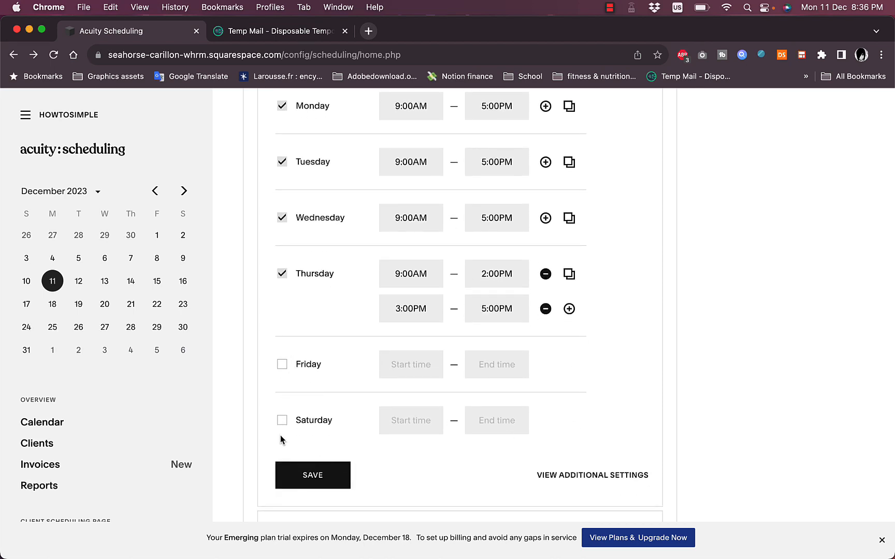
pyautogui.click(320, 476)
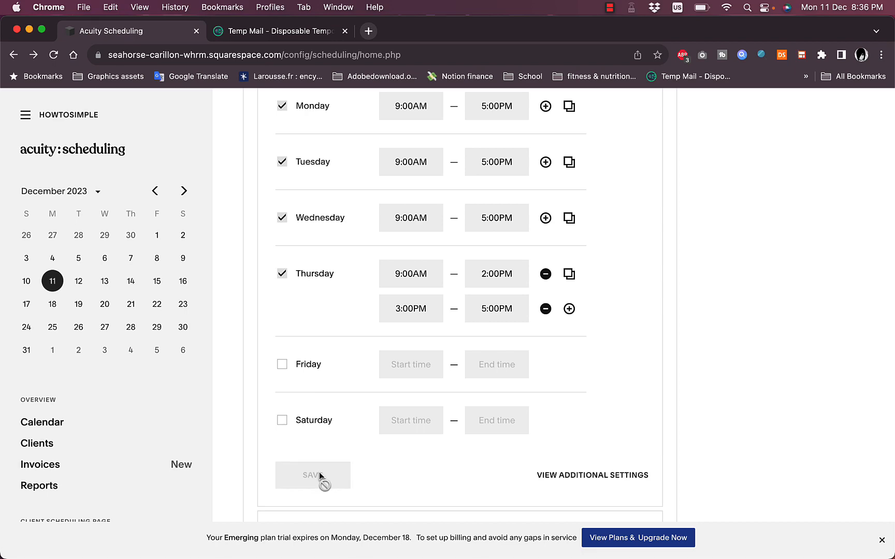
pyautogui.scroll(-2, 516, 342)
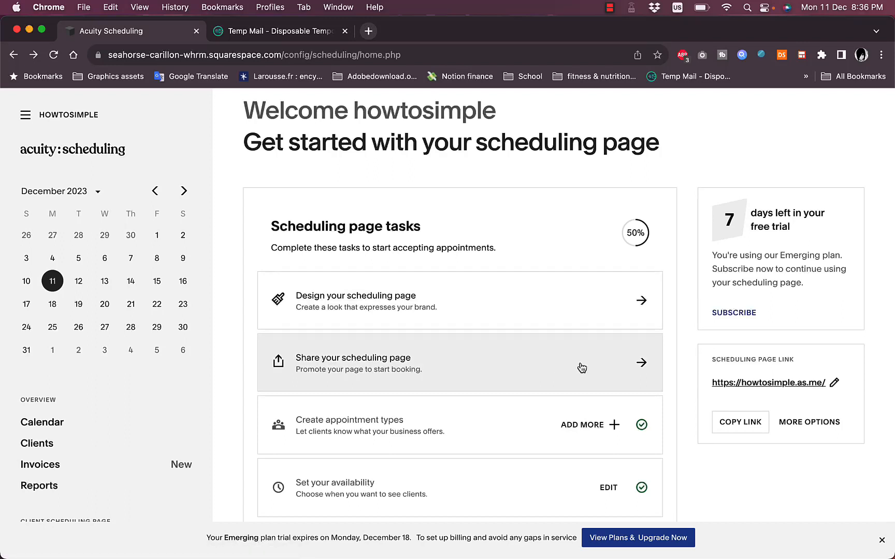
pyautogui.scroll(-1, 561, 423)
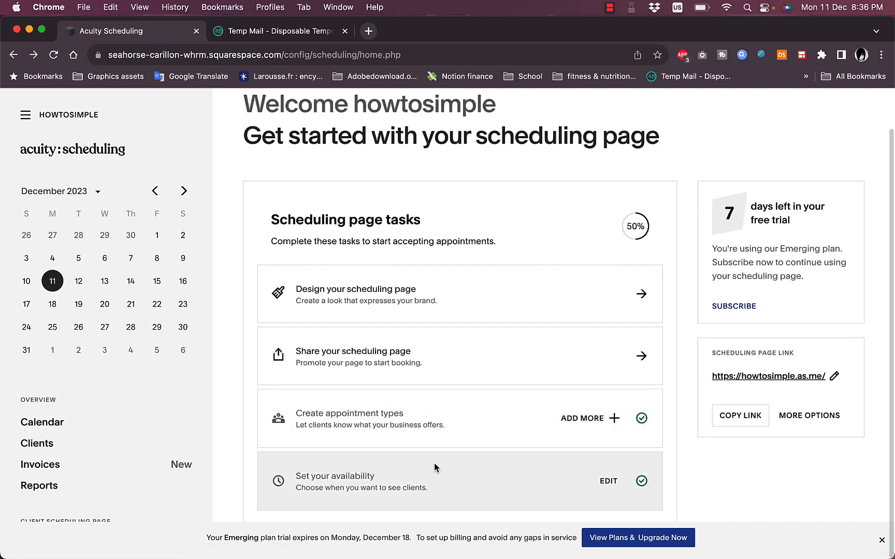